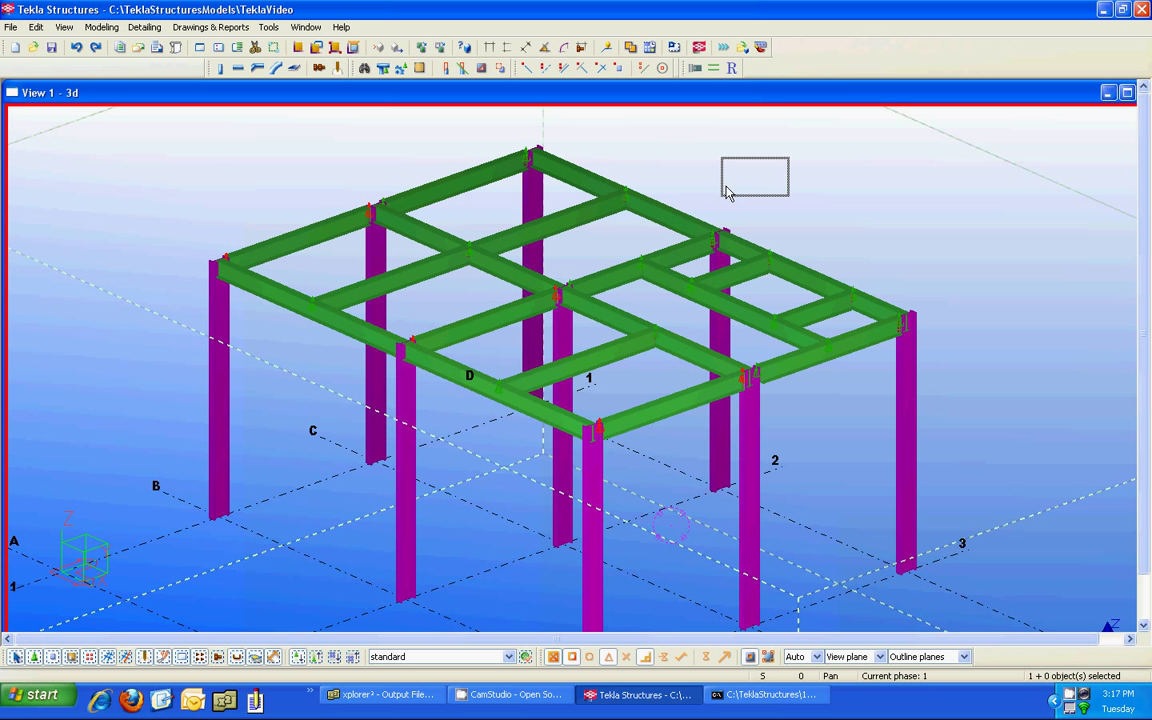
# Float the RisaLink toolbar and dock it back in the toolbar row
pyautogui.moveTo(727, 193); pyautogui.dragTo(728, 192)
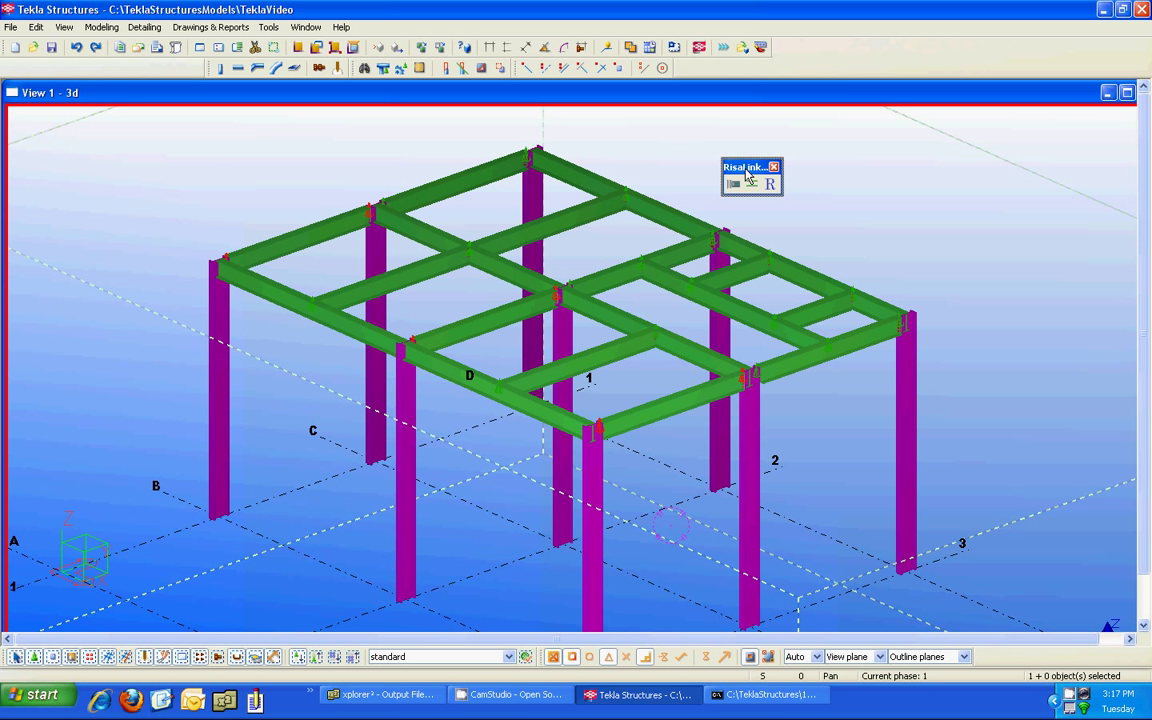
pyautogui.moveTo(698, 68); pyautogui.dragTo(698, 68)
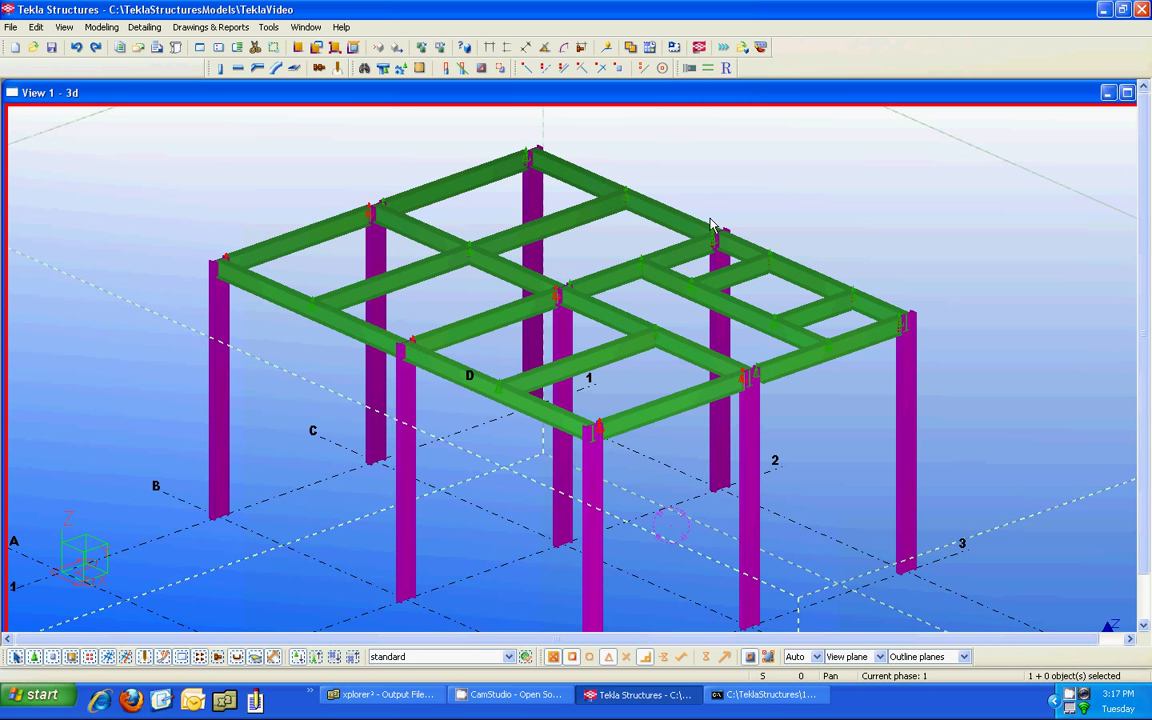
# Examine the Design settings, tie force and shear force of the end plate connection at the top of the middle column on the frame's rear edge
pyautogui.moveTo(465, 231); pyautogui.dragTo(673, 298, button='middle')
pyautogui.scroll(3, 556, 327)
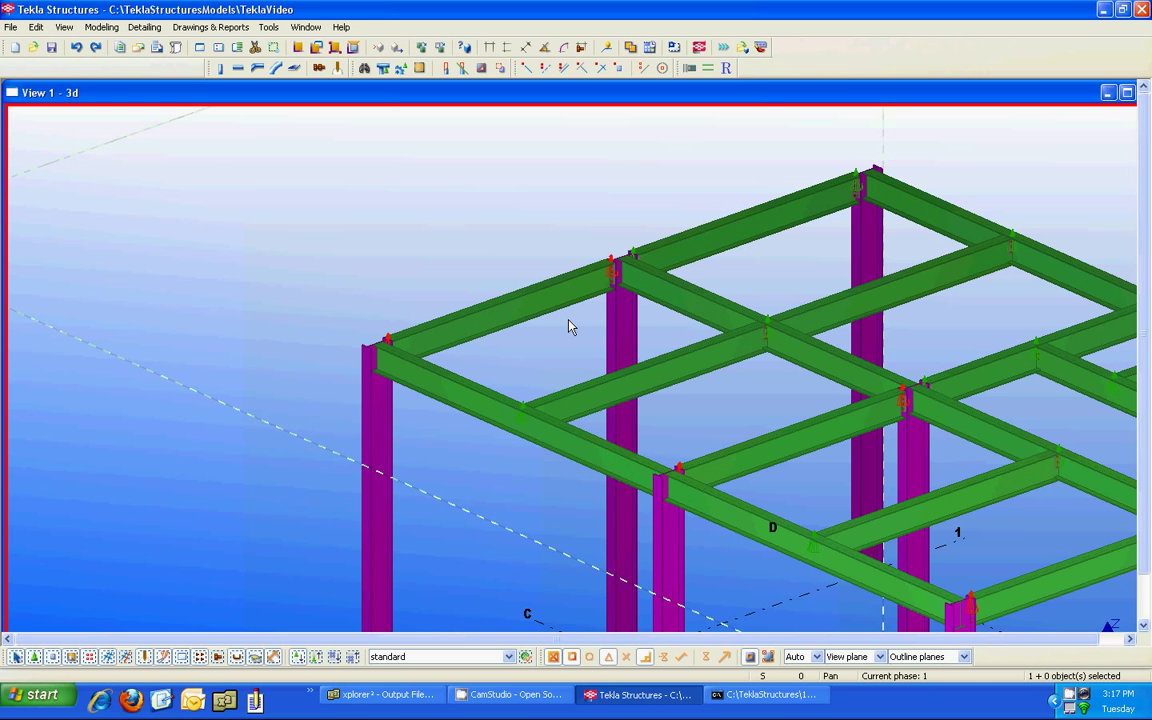
pyautogui.scroll(1, 568, 326)
pyautogui.moveTo(638, 270); pyautogui.dragTo(604, 342, button='middle')
pyautogui.scroll(2, 665, 333)
pyautogui.scroll(1, 665, 333)
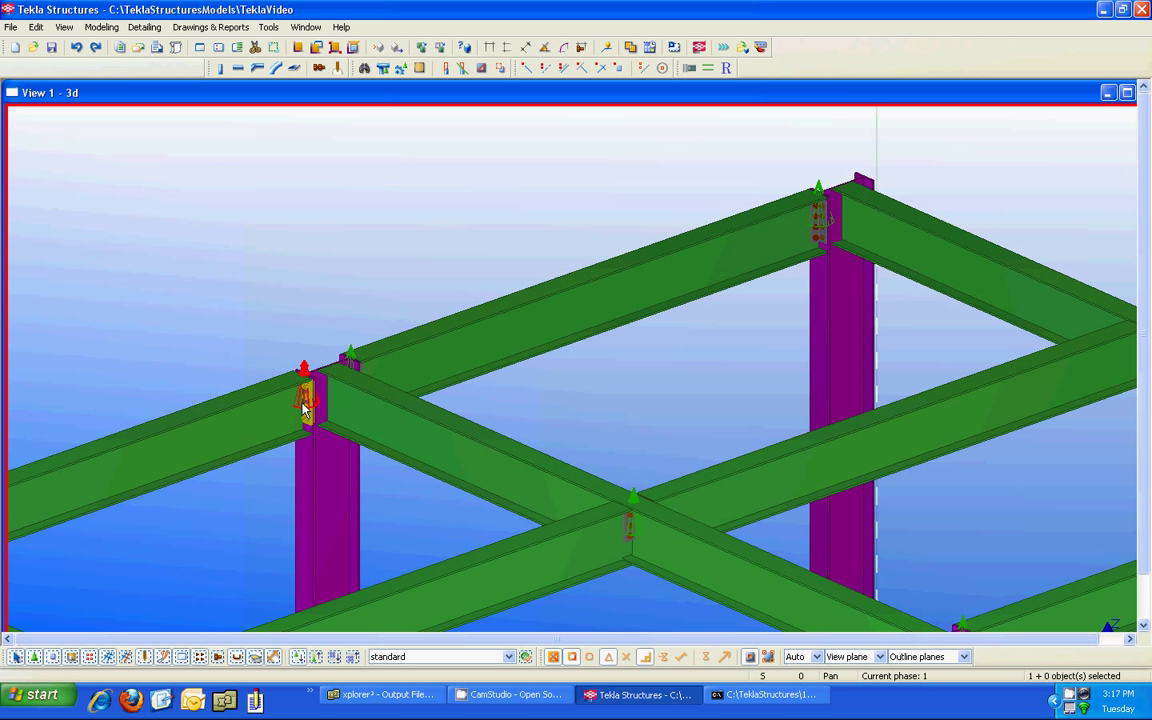
pyautogui.moveTo(185, 545); pyautogui.dragTo(287, 450, button='middle')
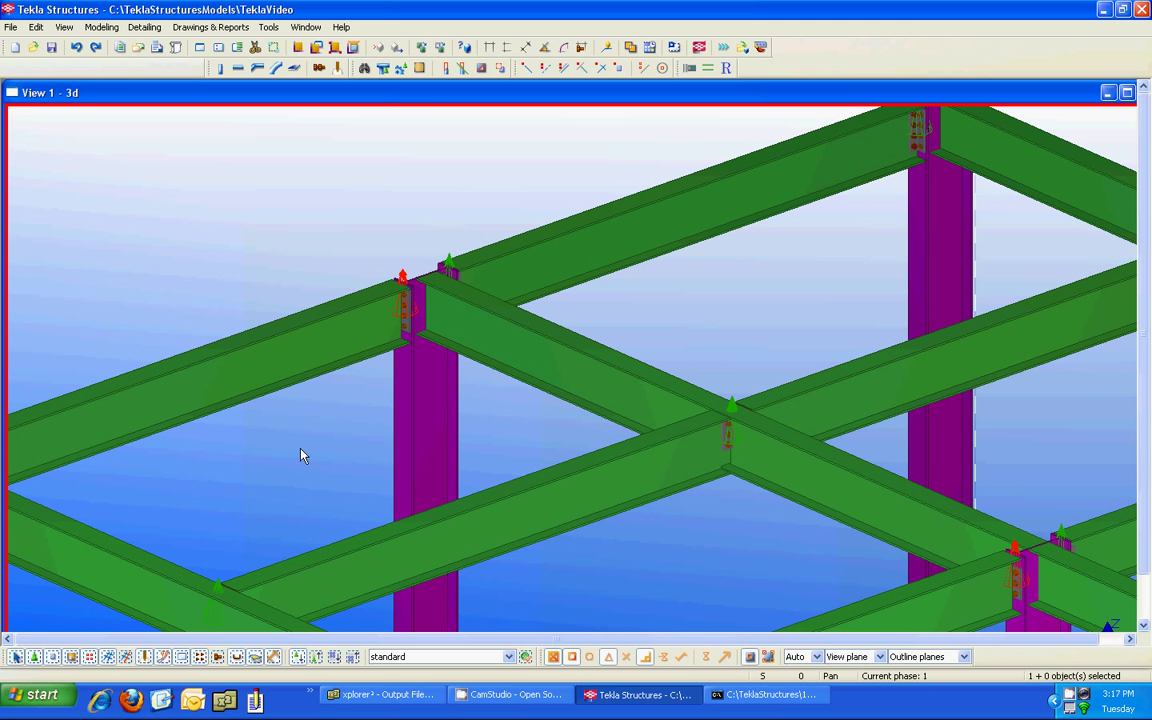
pyautogui.doubleClick(402, 279)
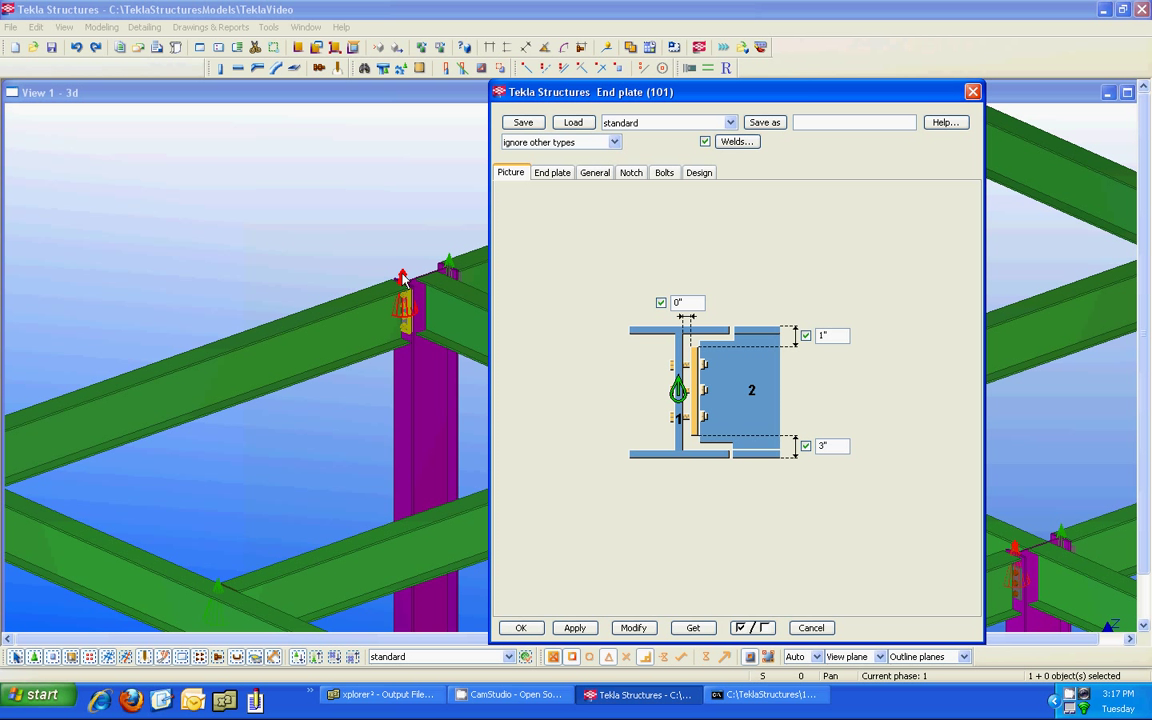
pyautogui.click(697, 174)
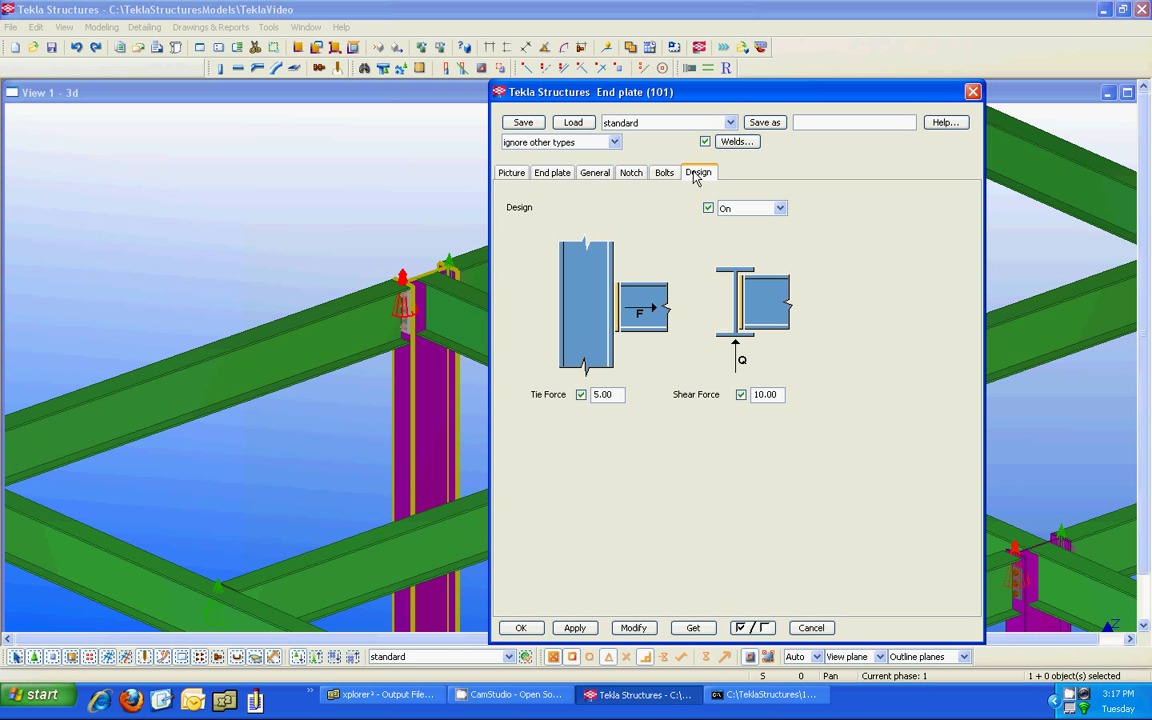
pyautogui.click(781, 208)
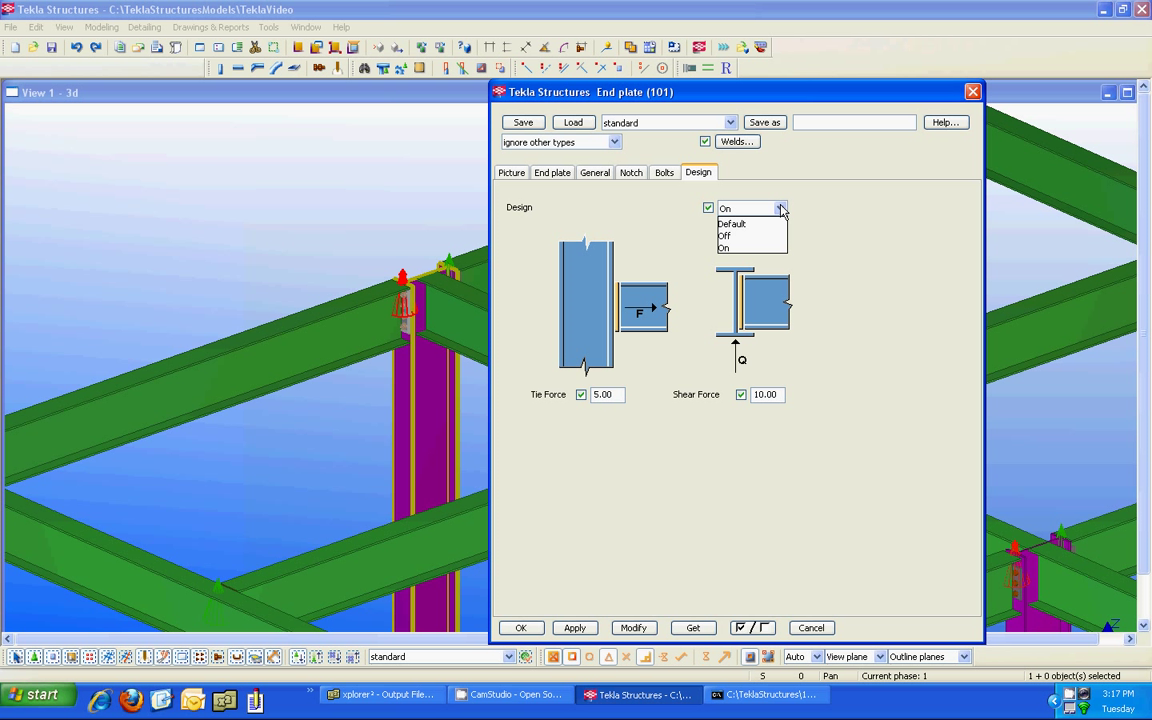
pyautogui.click(781, 208)
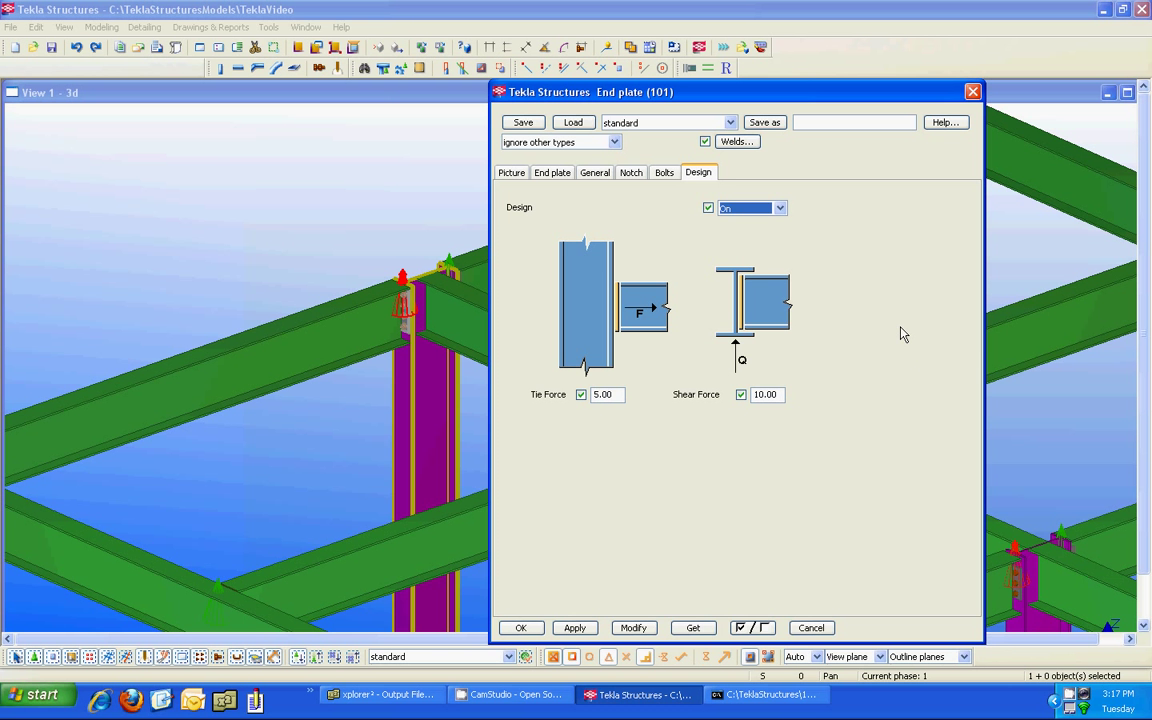
pyautogui.click(810, 627)
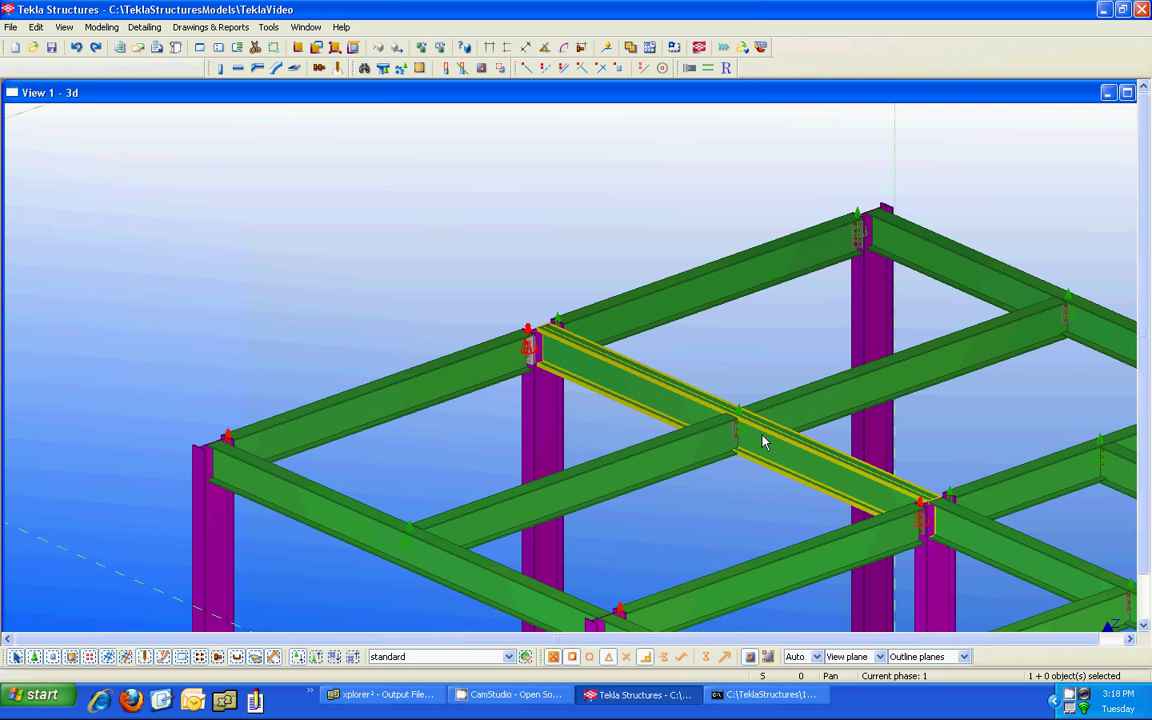
# Transfer the model's connections to RISAConnection with RisaLink and accept the project's global parameters
pyautogui.moveTo(762, 441); pyautogui.dragTo(644, 409, button='middle')
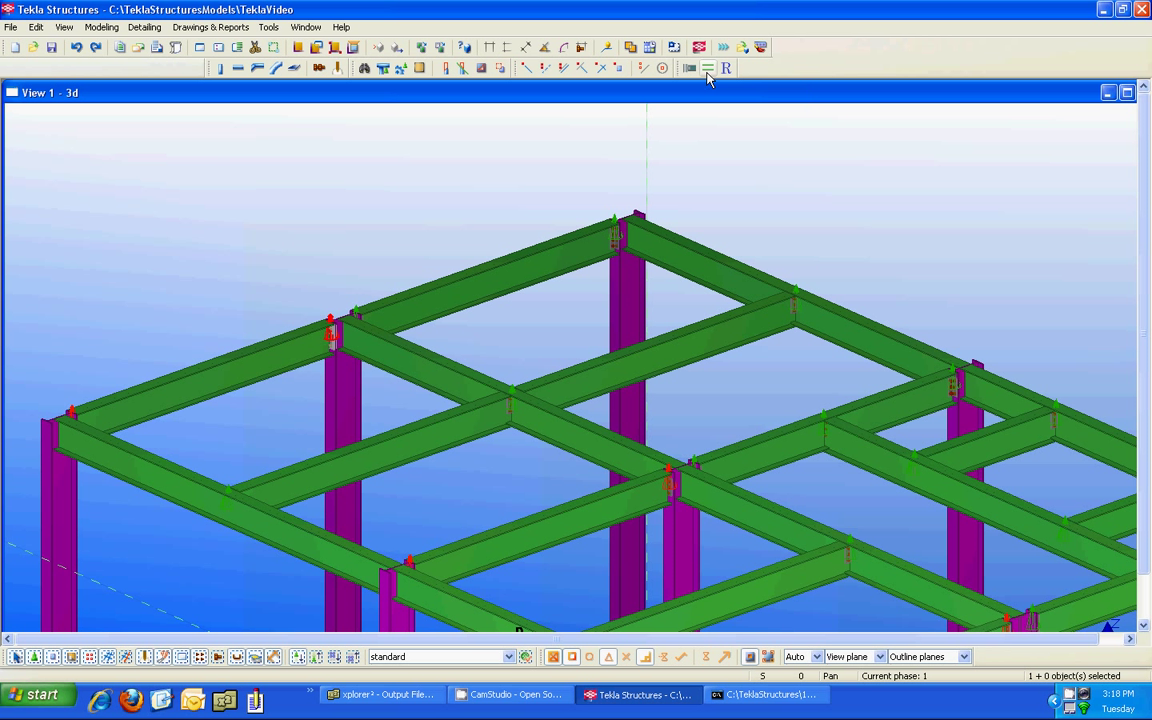
pyautogui.click(707, 70)
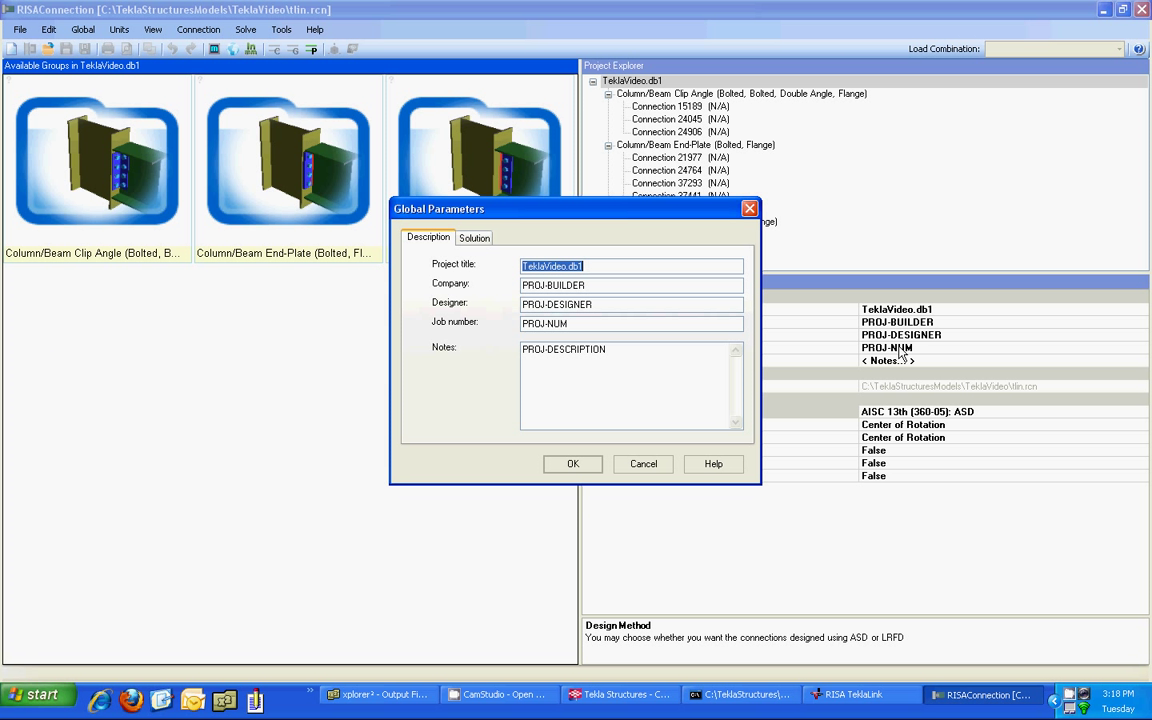
pyautogui.click(584, 466)
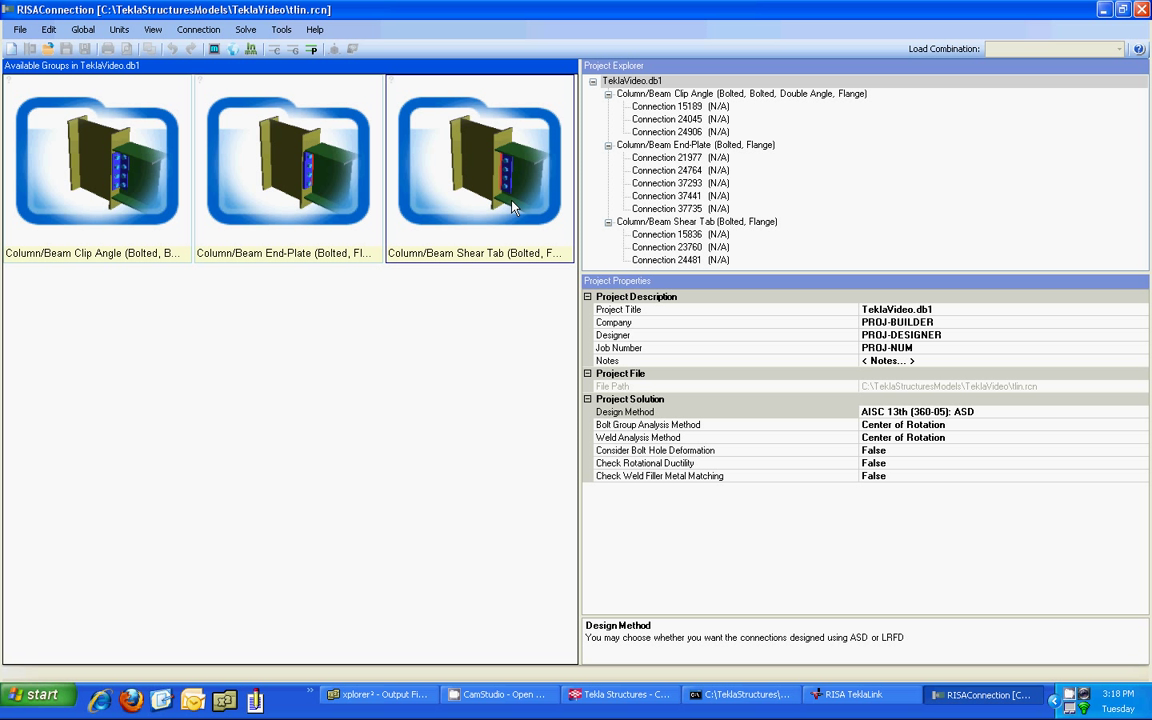
# Display the Column/Beam Clip Angle group and solve all connections in the project
pyautogui.click(686, 94)
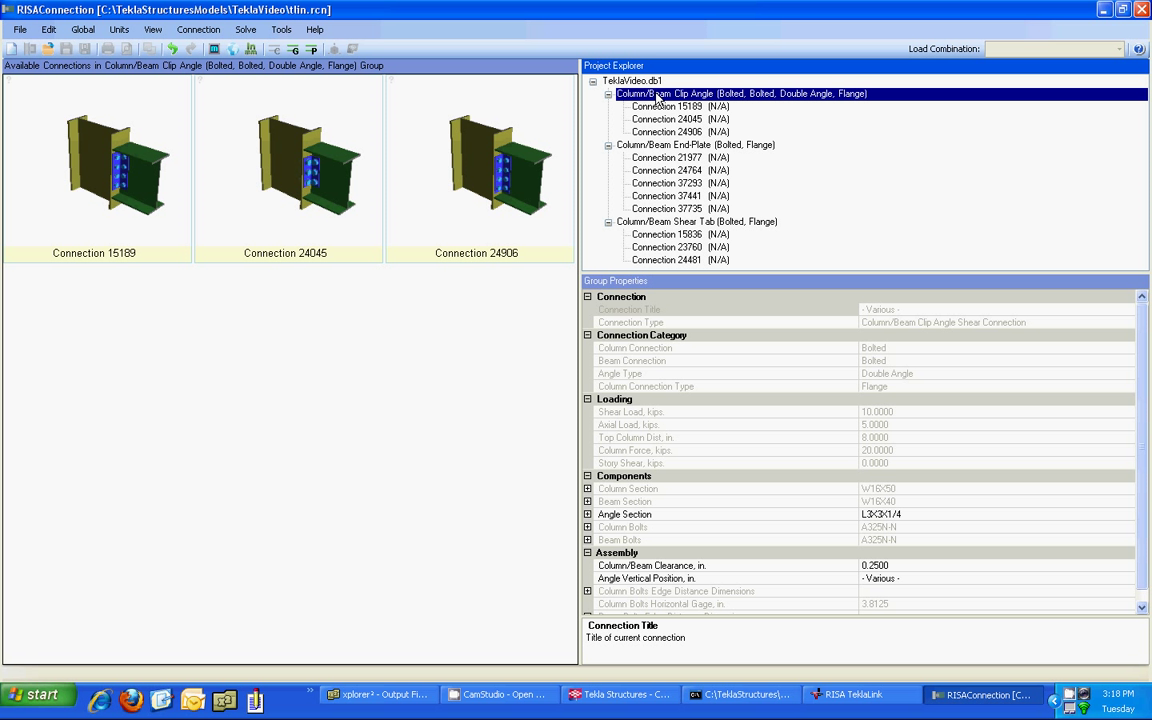
pyautogui.click(311, 49)
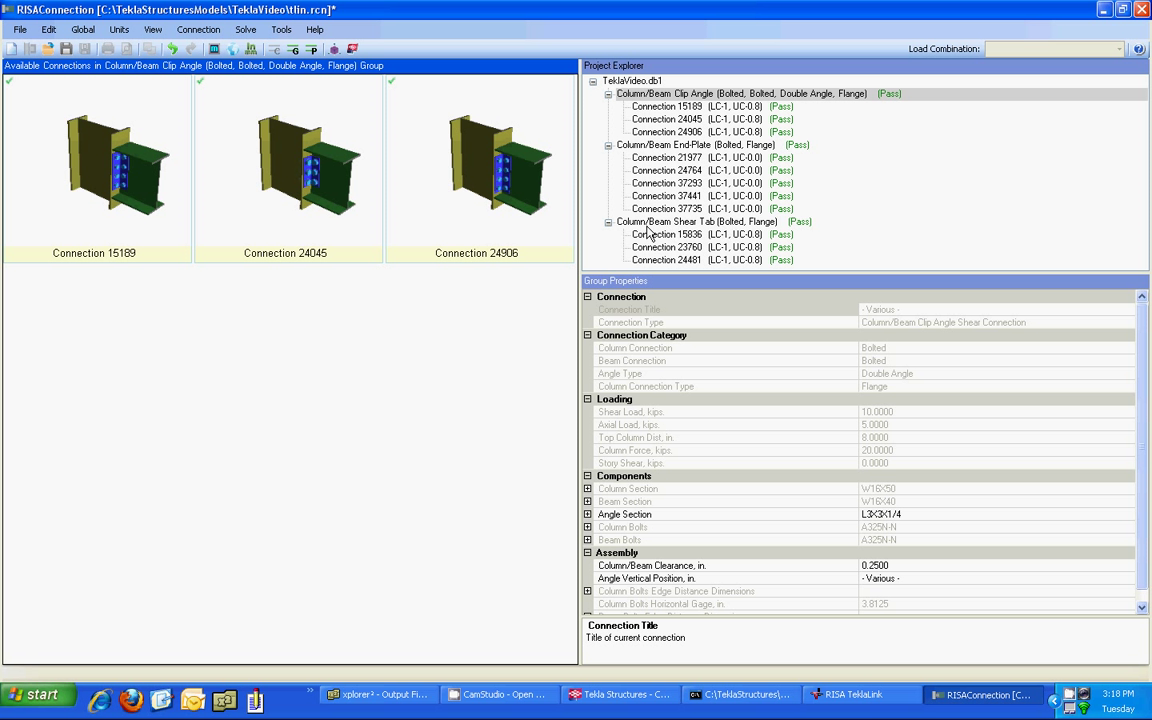
# Set the column bolts per row to 4 for the Column/Beam End-Plate group and solve the group
pyautogui.click(612, 148)
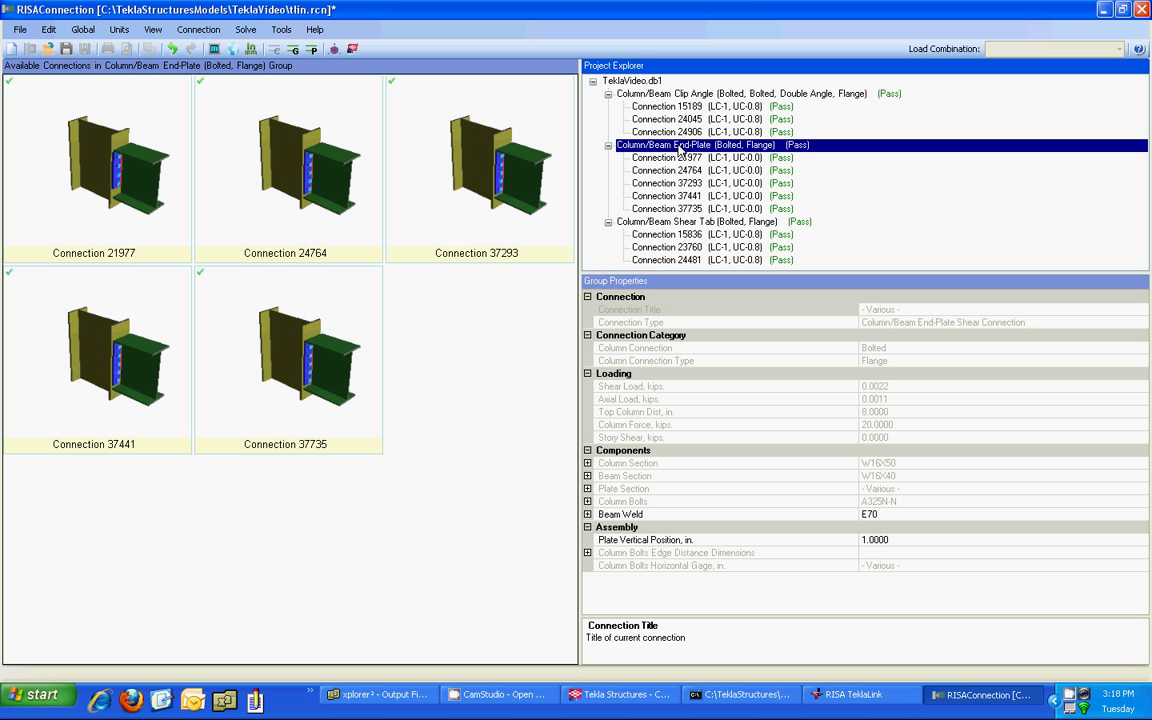
pyautogui.click(540, 199)
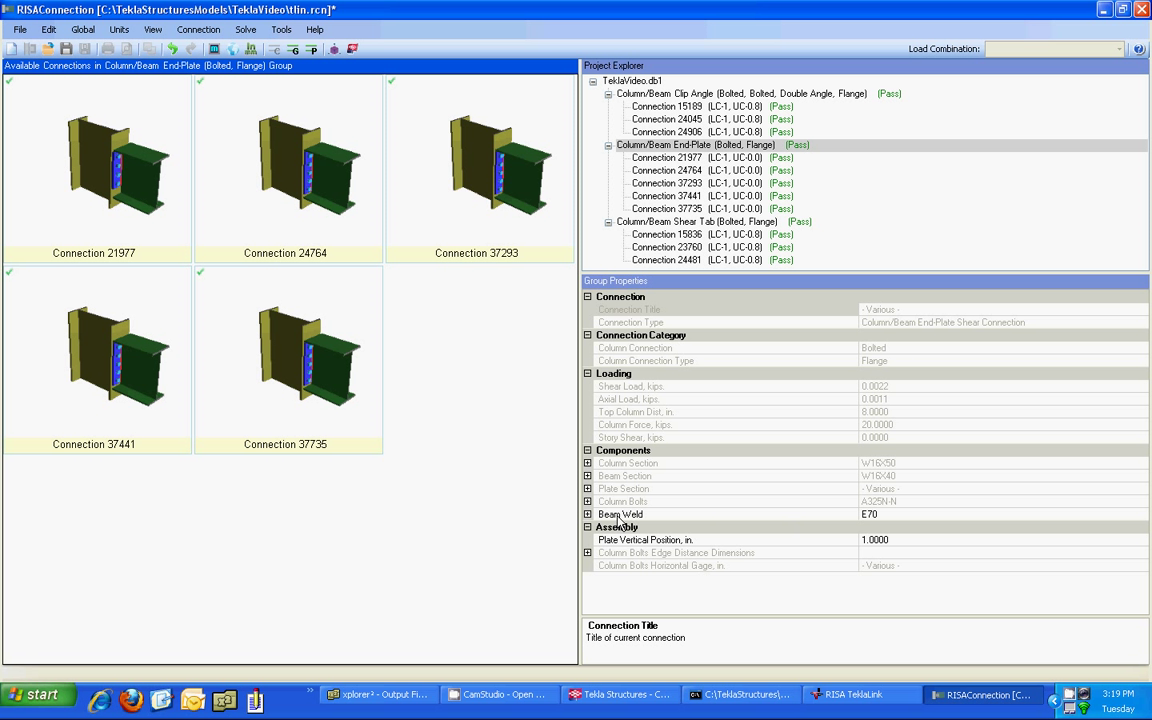
pyautogui.click(588, 502)
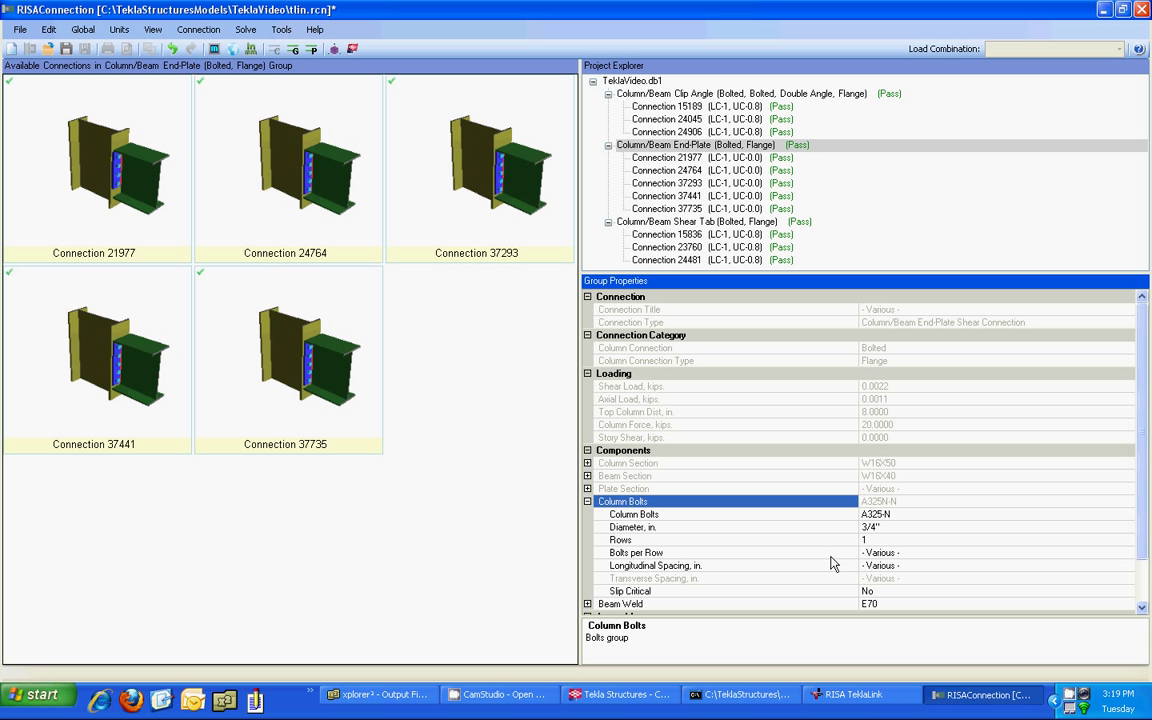
pyautogui.click(1111, 555)
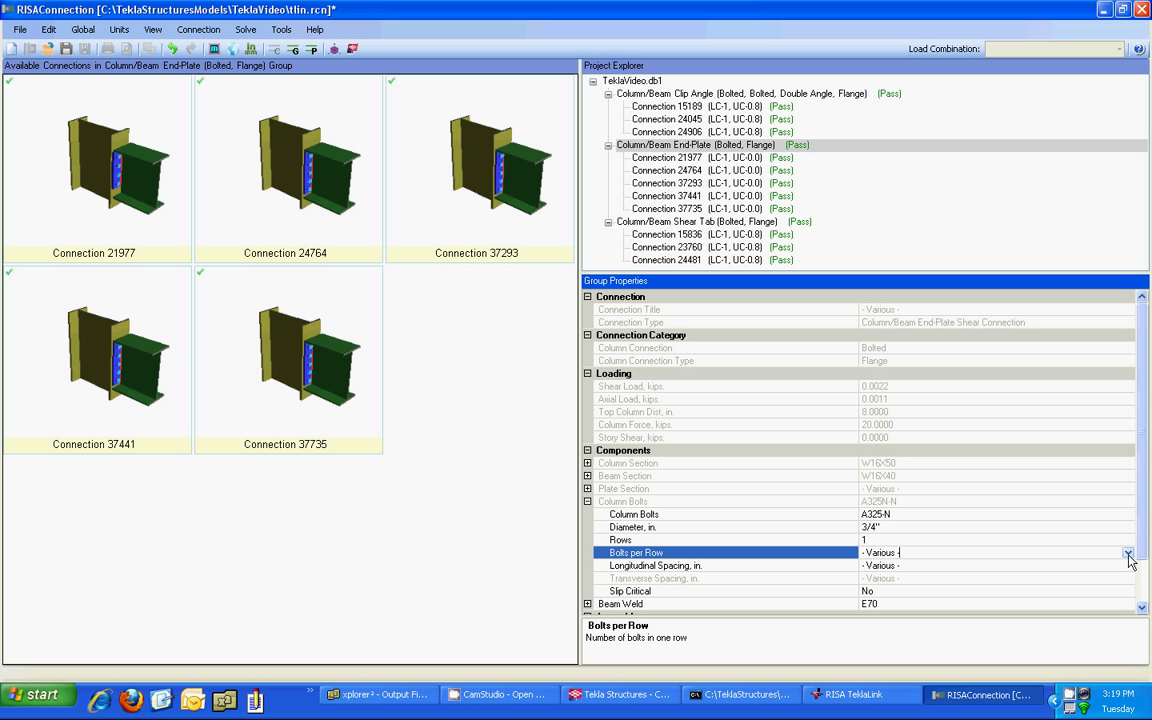
pyautogui.click(1128, 553)
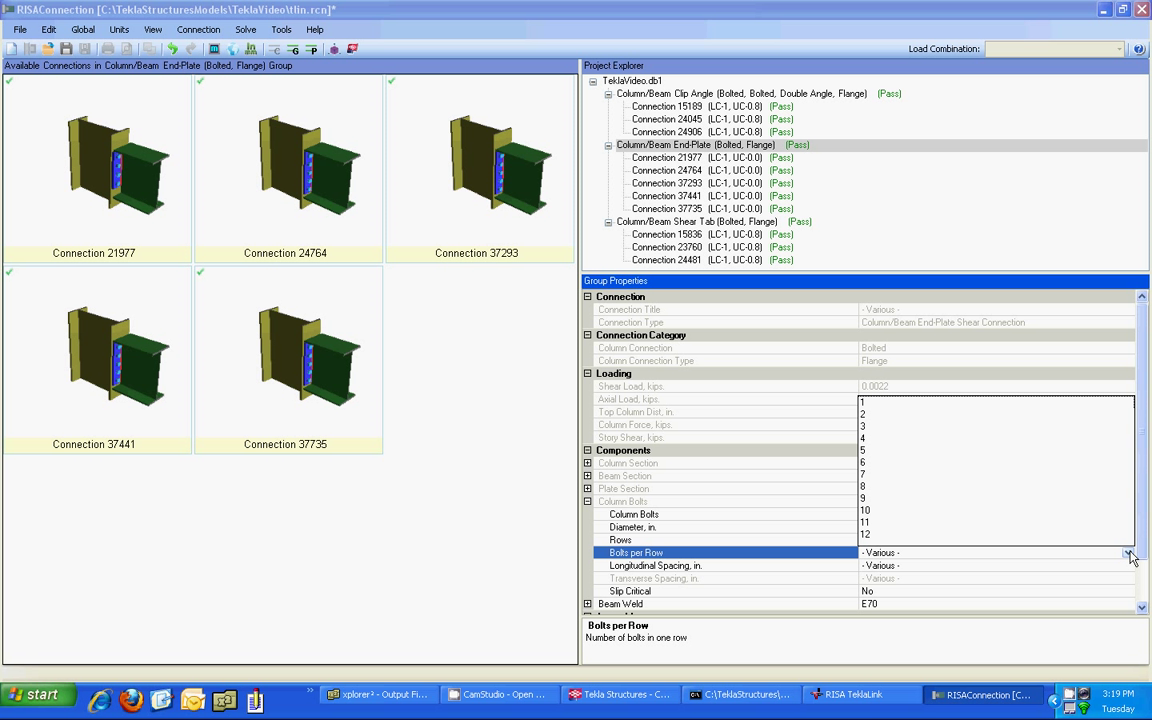
pyautogui.click(866, 439)
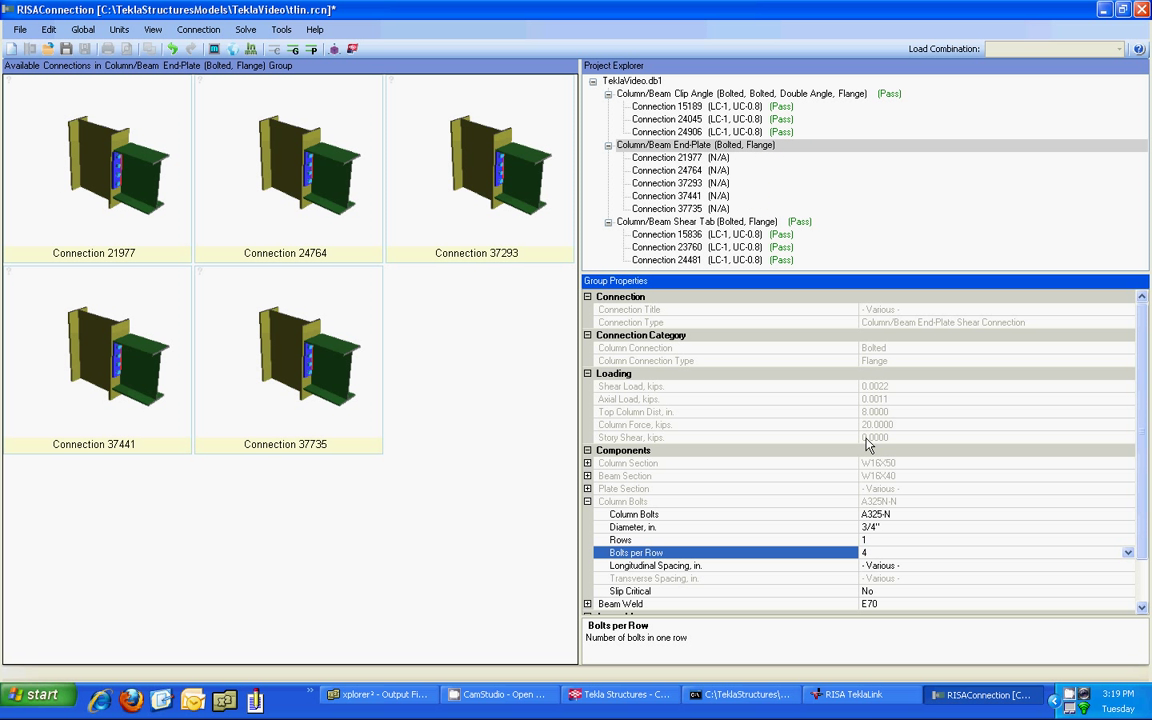
pyautogui.click(293, 50)
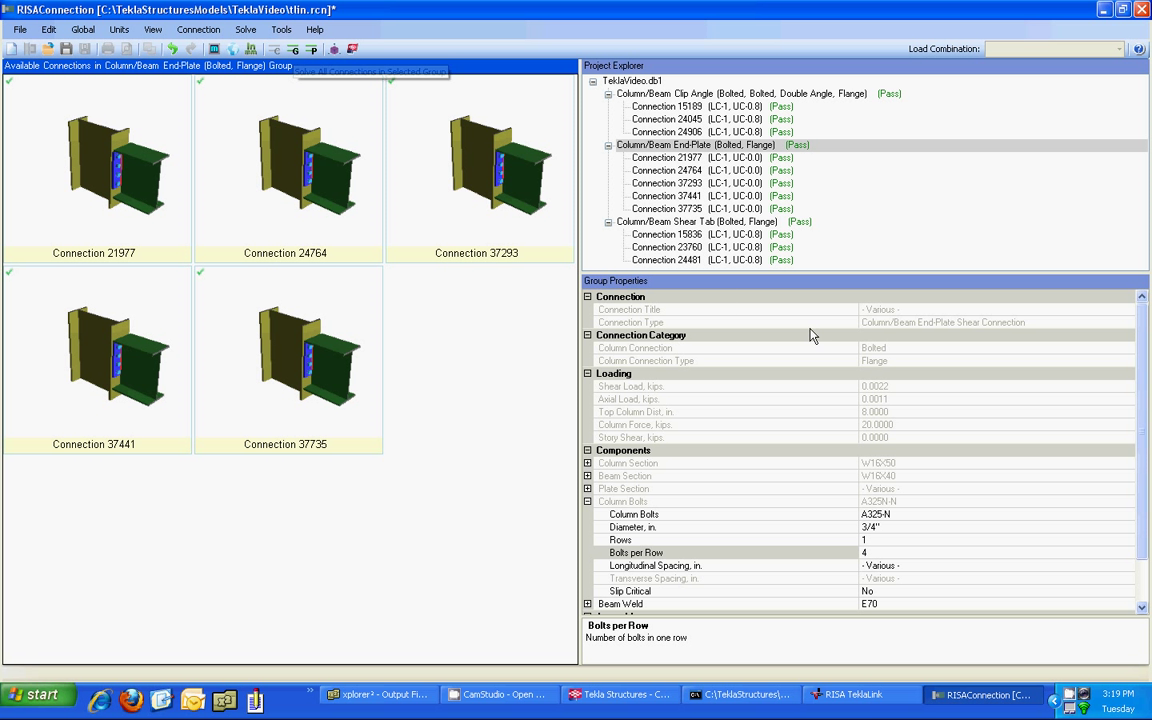
# Change the End-Plate group's column bolts per row to 2 and solve the group again
pyautogui.click(1124, 555)
pyautogui.click(1126, 555)
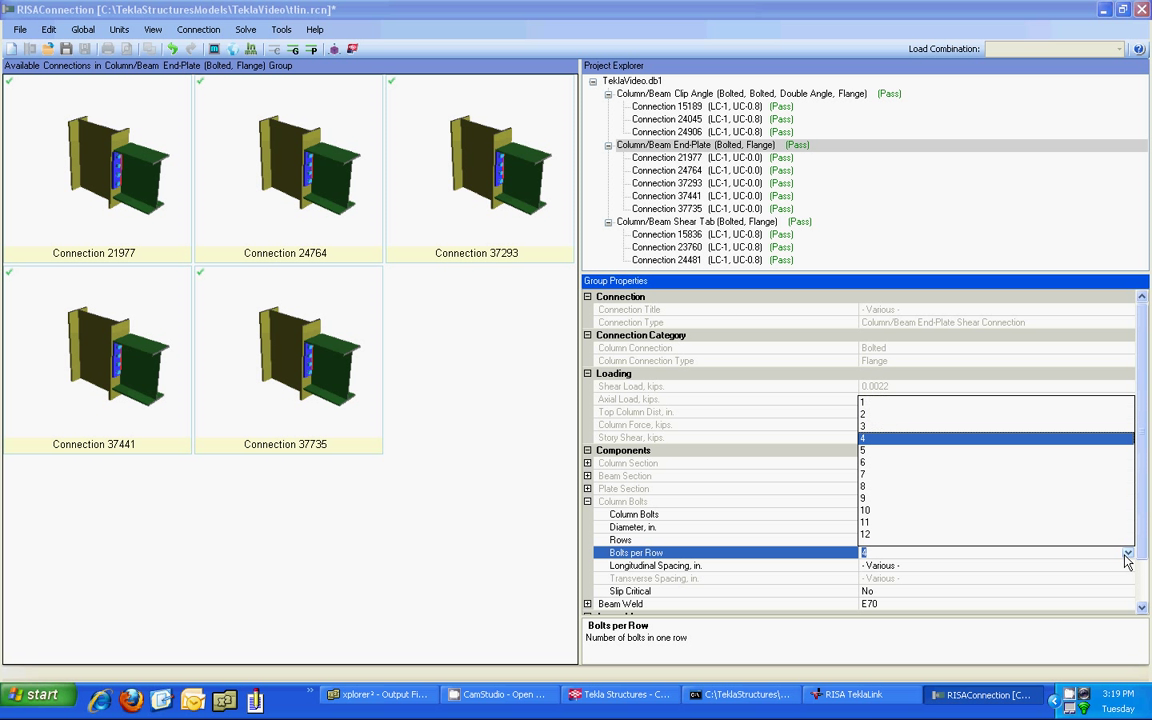
pyautogui.click(866, 414)
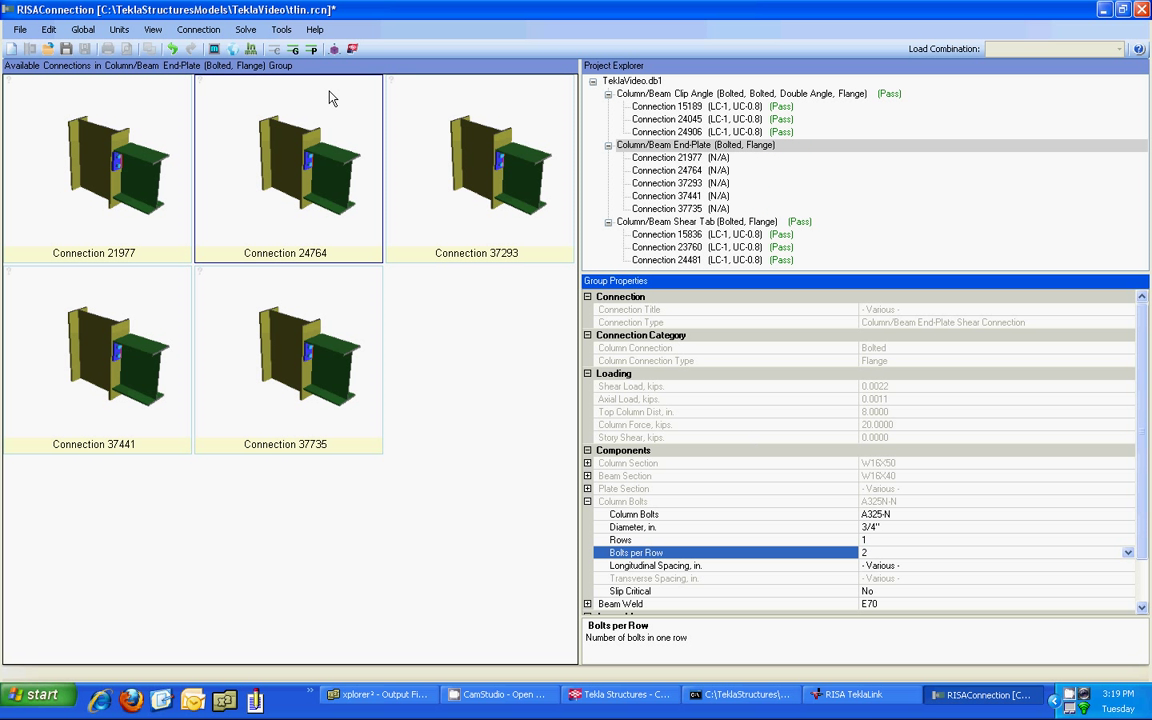
pyautogui.click(293, 49)
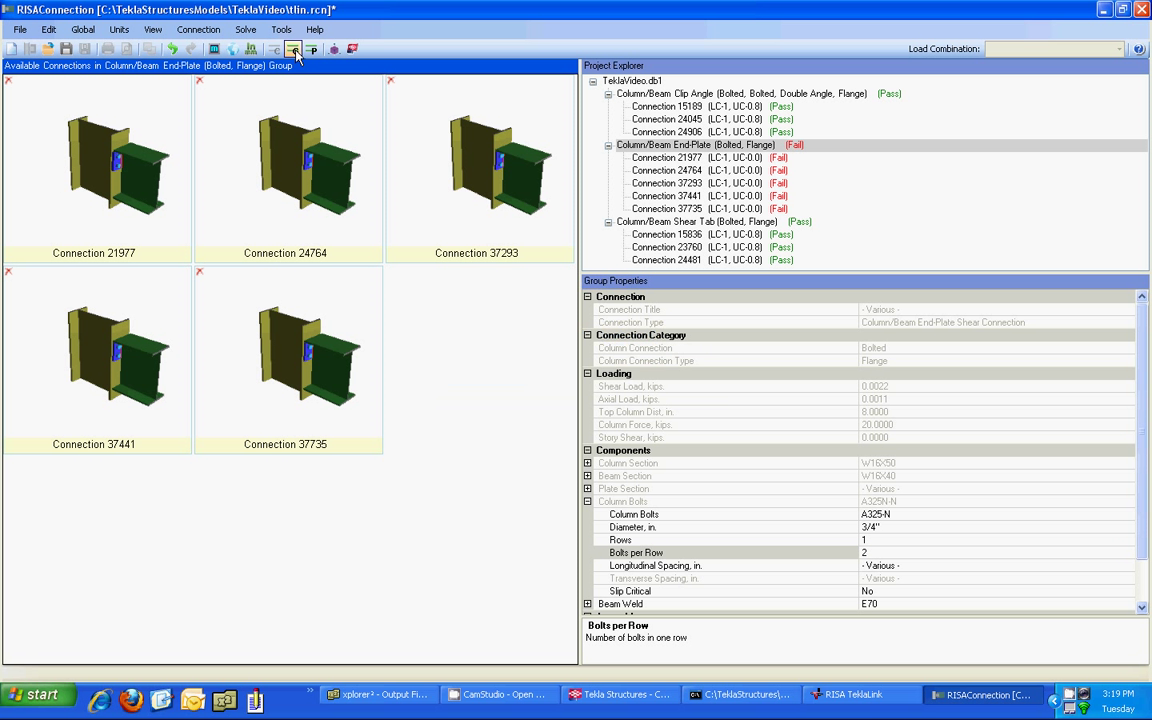
# Examine the results report of Connection 21977, including the Erection Stability check and the detailed limit state calculations
pyautogui.click(702, 158)
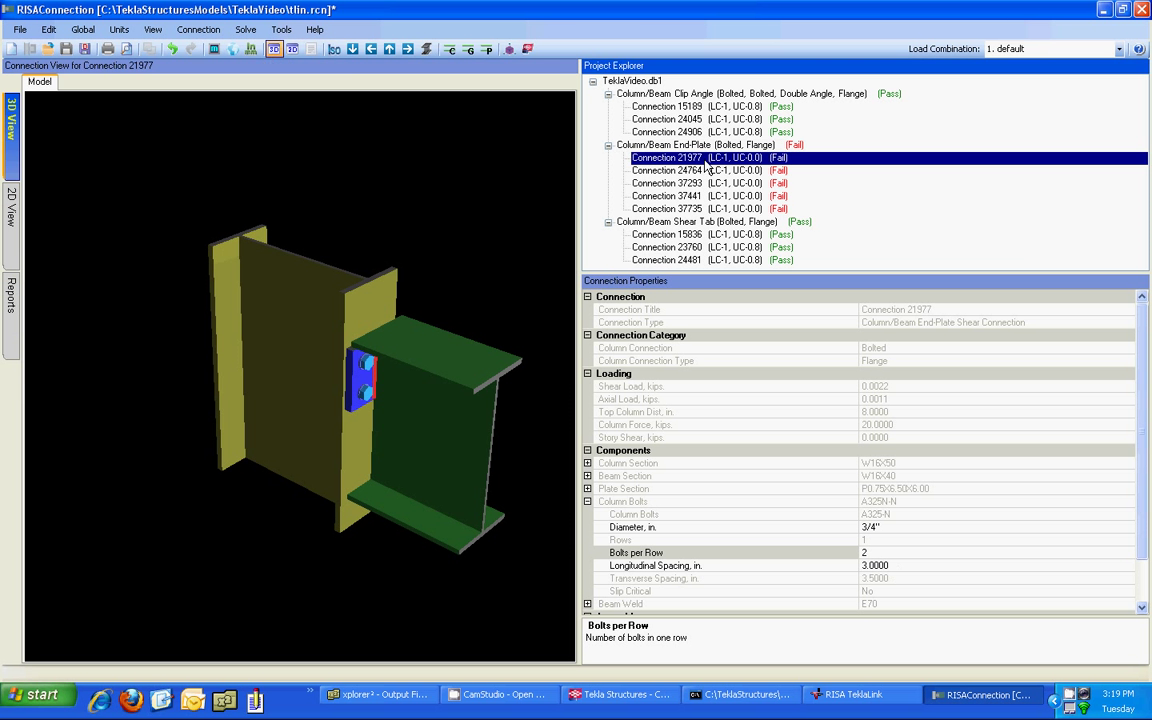
pyautogui.click(11, 300)
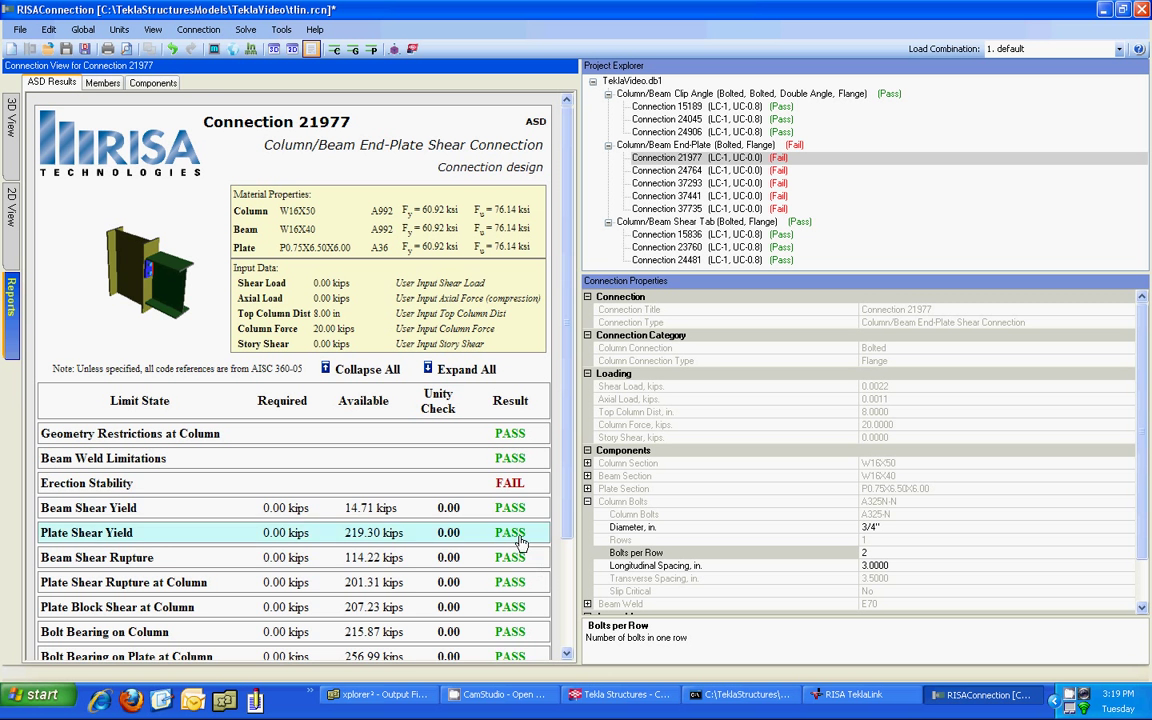
pyautogui.click(512, 484)
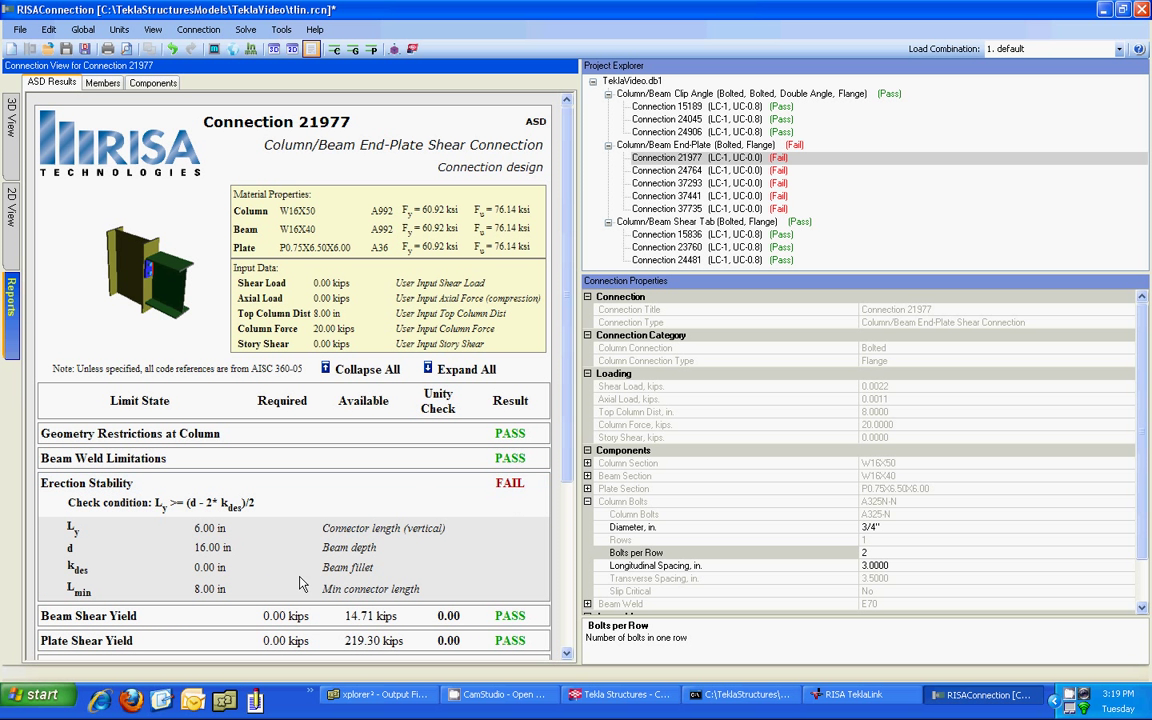
pyautogui.scroll(-5, 440, 507)
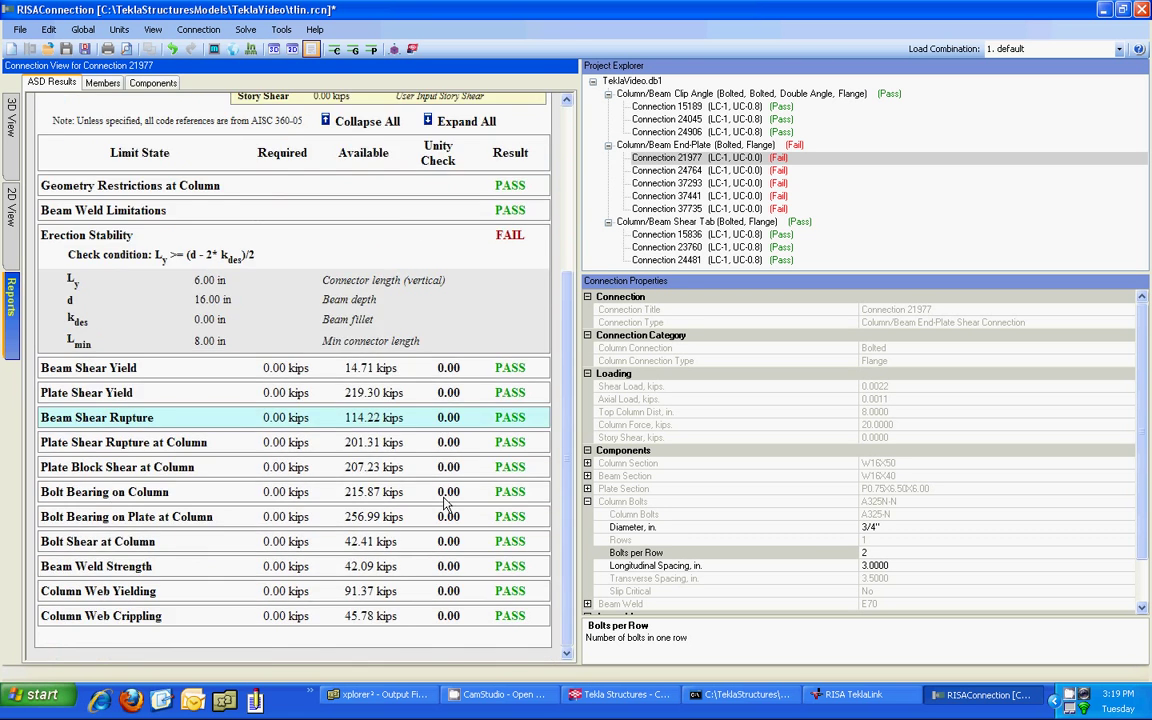
pyautogui.scroll(5, 444, 497)
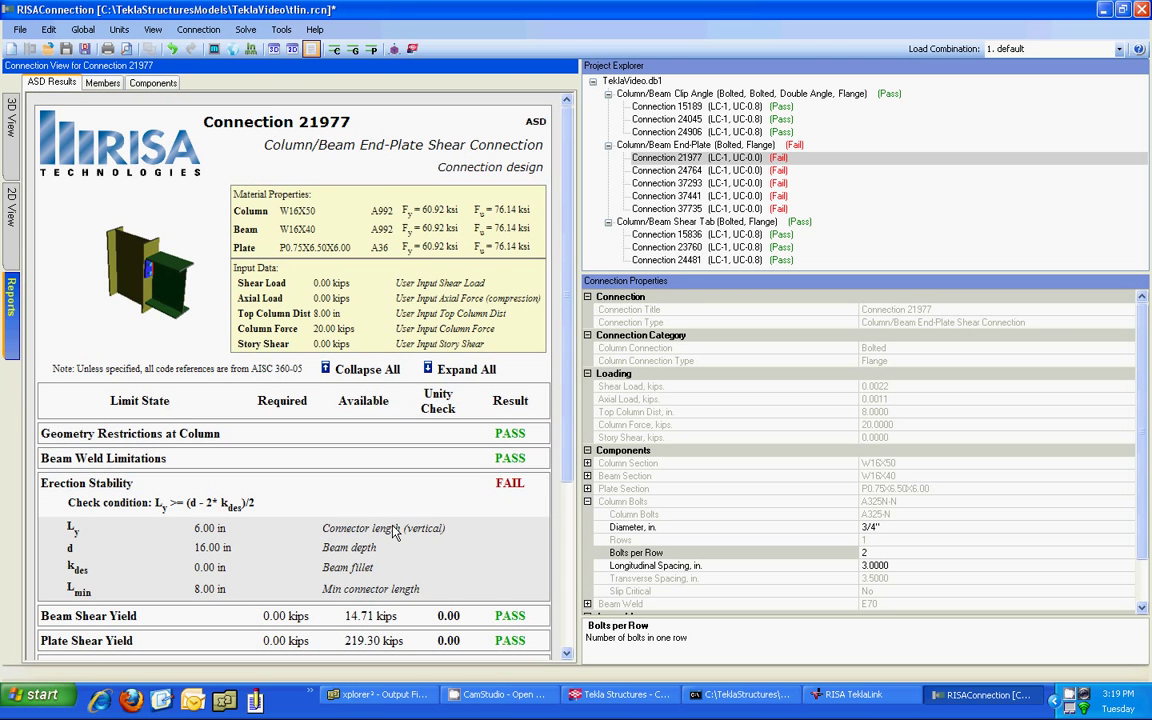
pyautogui.click(453, 370)
pyautogui.scroll(-3, 440, 370)
pyautogui.scroll(2, 363, 372)
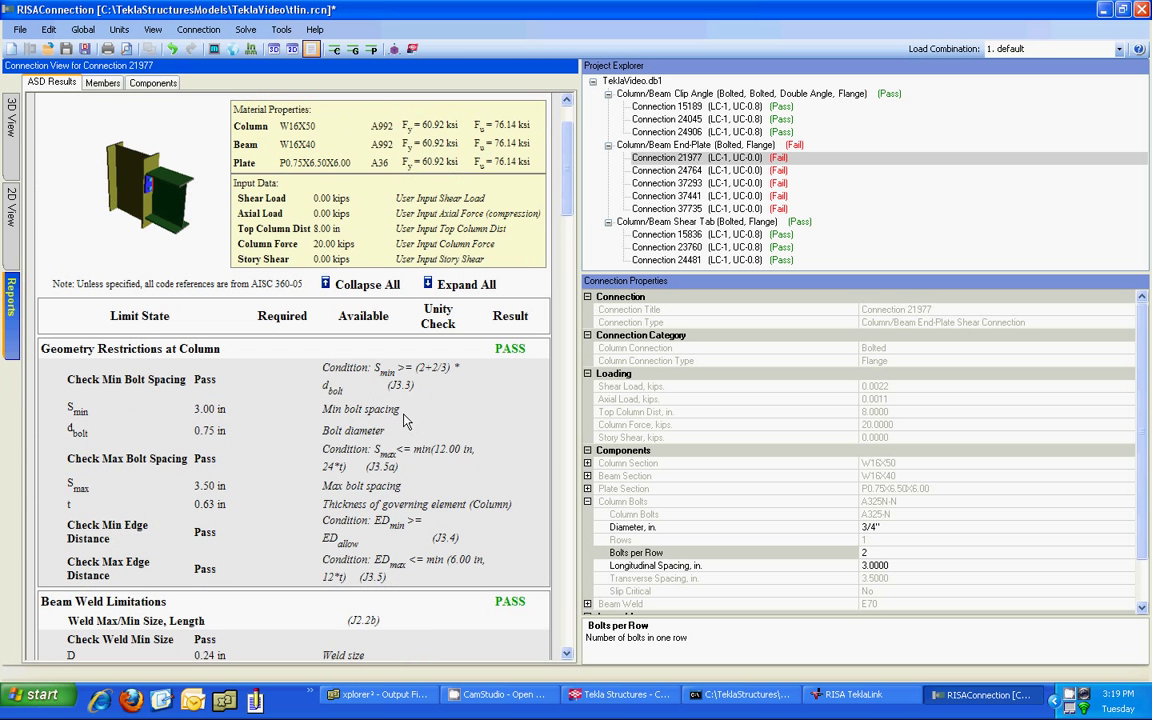
pyautogui.click(347, 287)
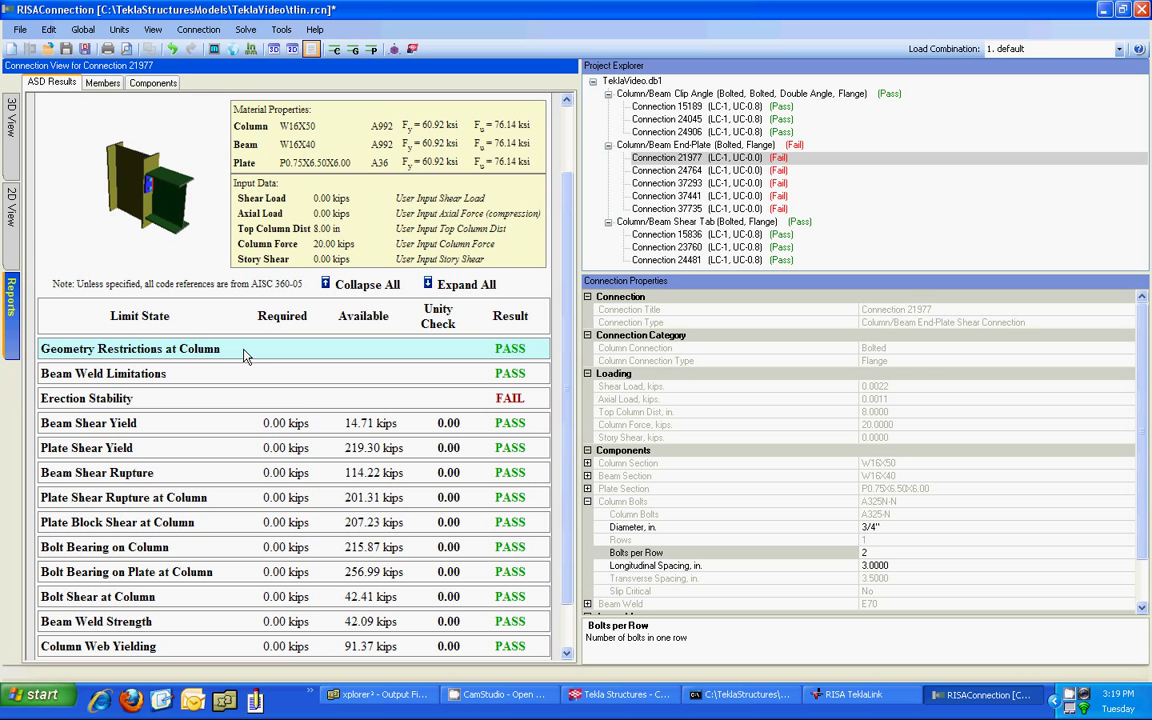
# Set the column bolts per row to 3 for the whole Column/Beam End-Plate group
pyautogui.click(647, 150)
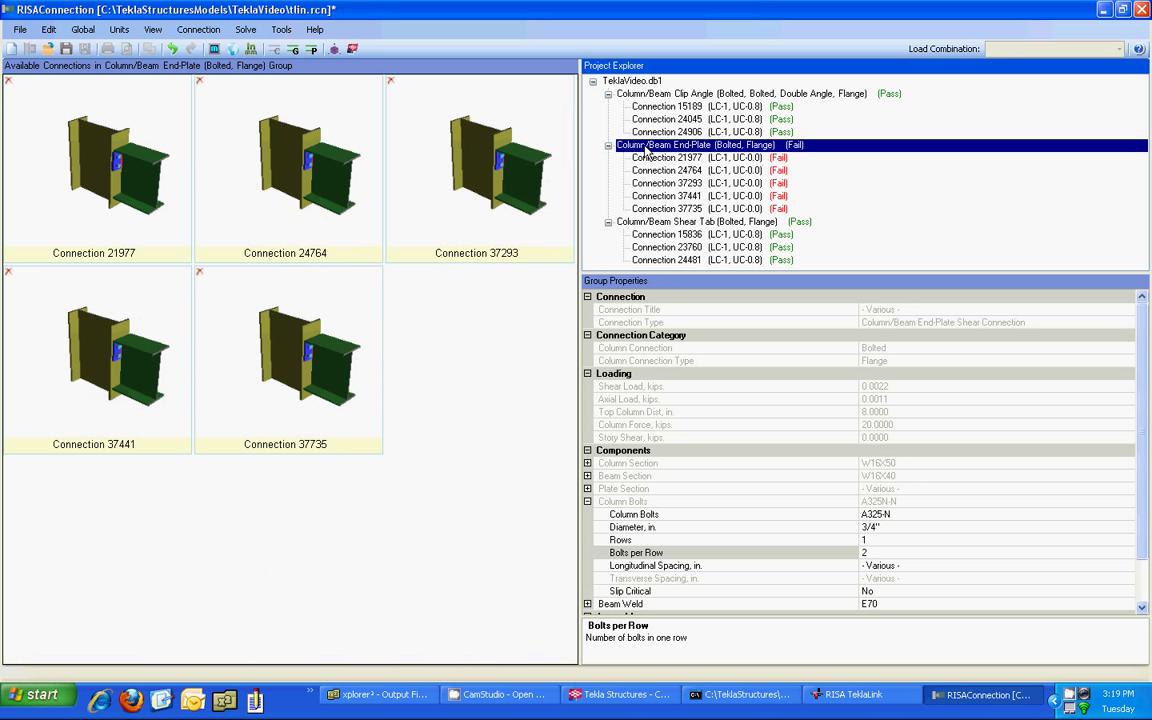
pyautogui.click(1120, 552)
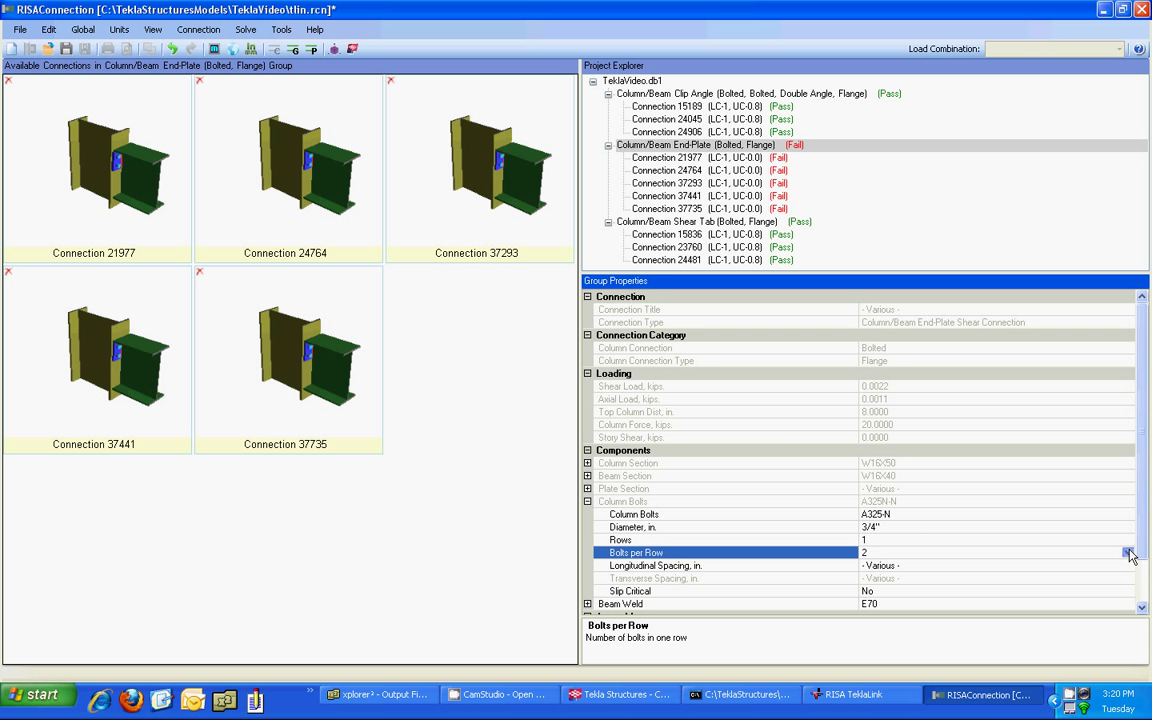
pyautogui.click(1128, 552)
pyautogui.click(778, 385)
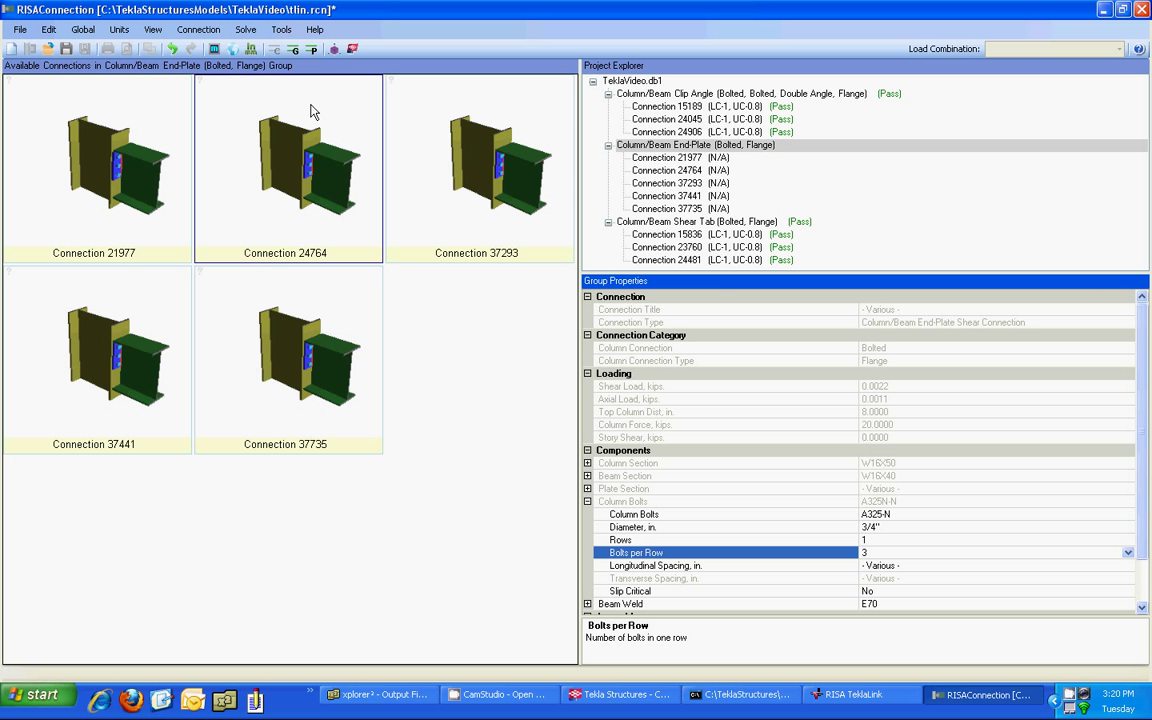
# Solve all connections in the project with the revised end-plate bolts and save the project file
pyautogui.click(309, 52)
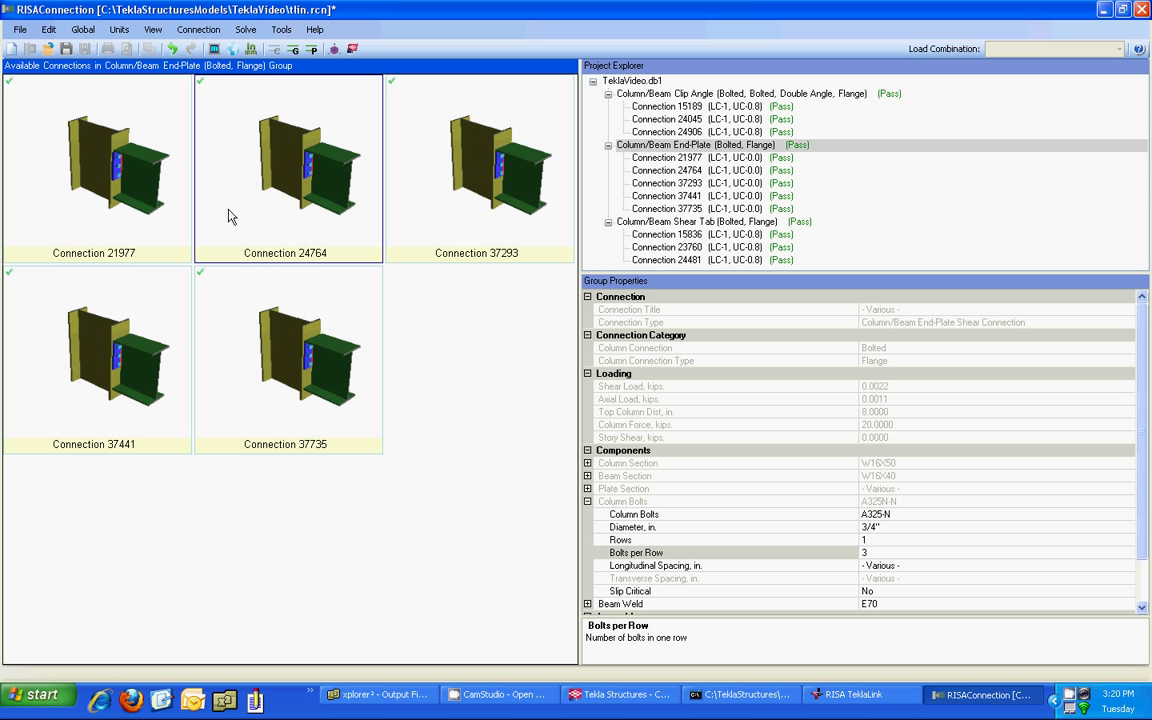
pyautogui.click(66, 48)
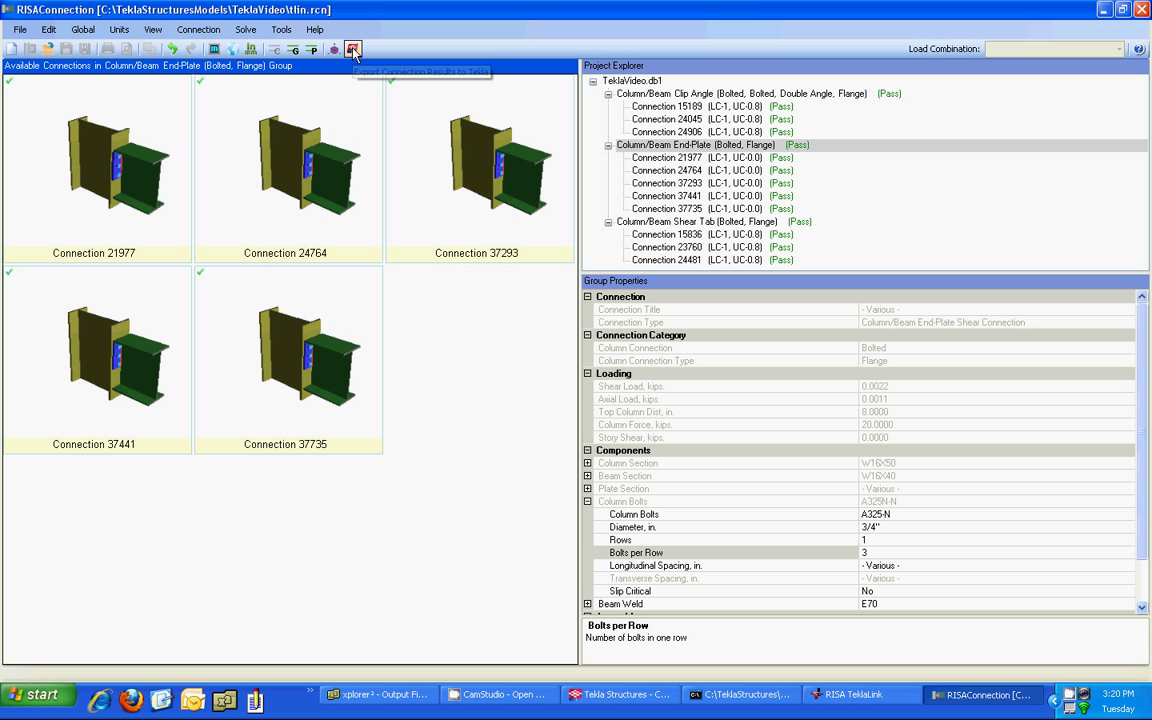
# Switch to Tekla Structures and inspect the end-plate bolts and connection symbols where the beams meet the column
pyautogui.click(620, 697)
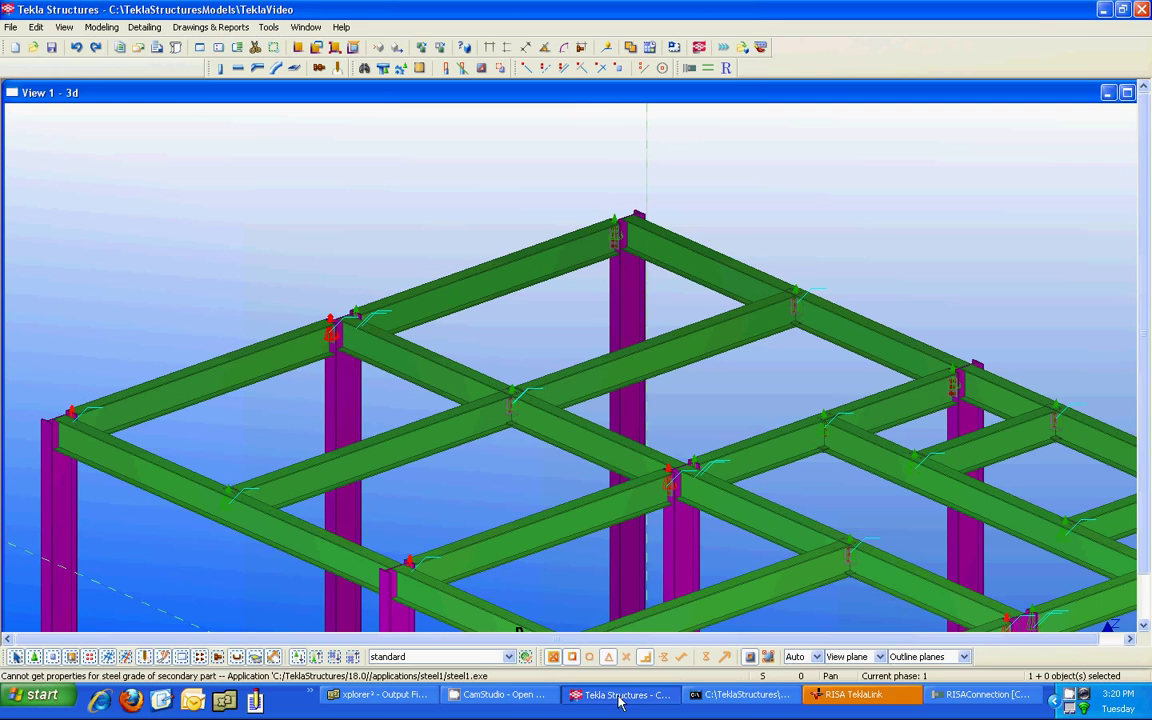
pyautogui.moveTo(330, 318); pyautogui.dragTo(586, 314, button='middle')
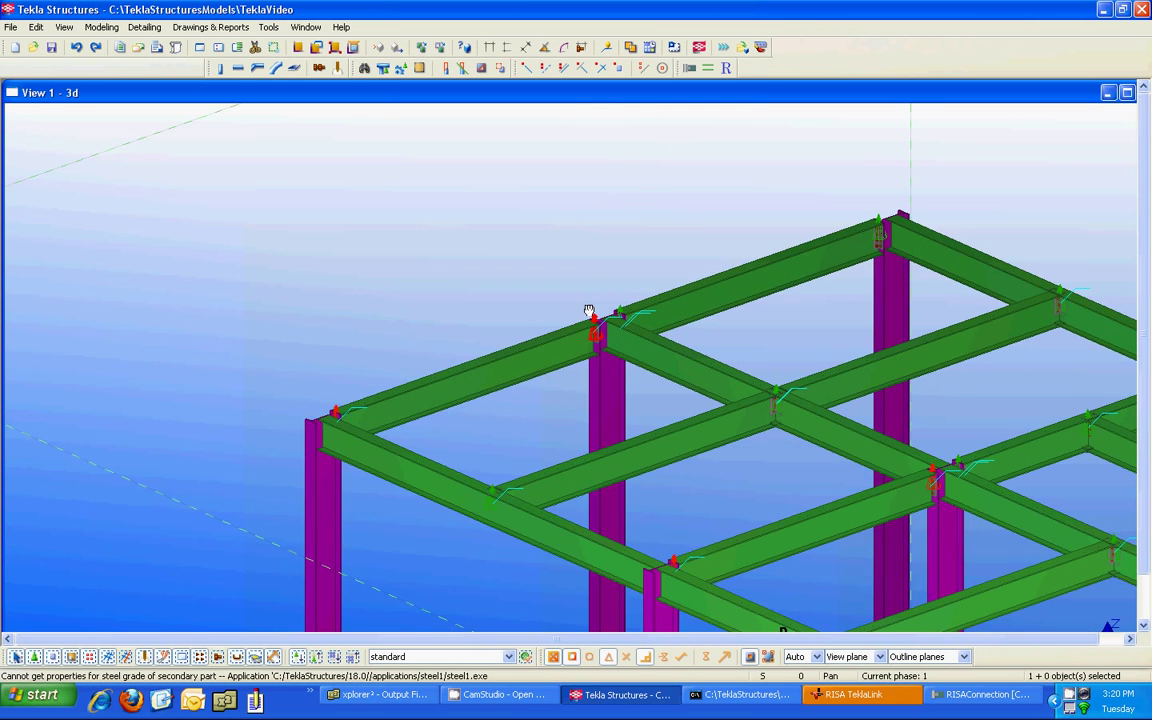
pyautogui.scroll(8, 600, 325)
pyautogui.scroll(2, 606, 380)
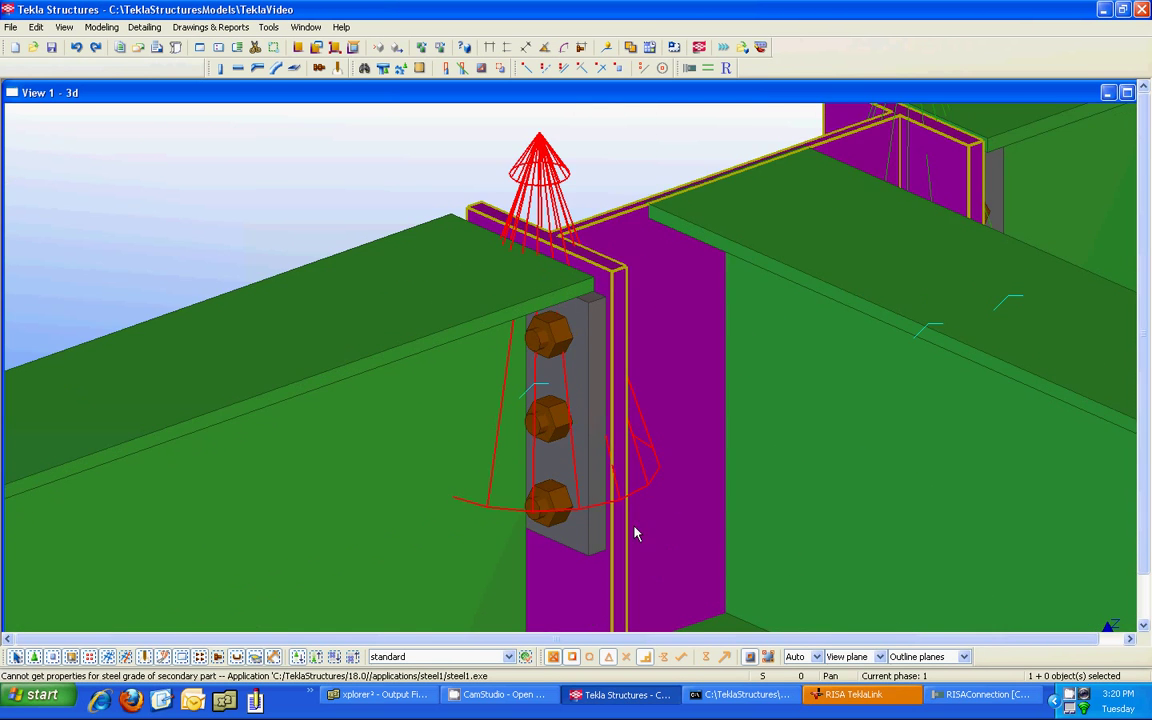
pyautogui.scroll(-4, 590, 424)
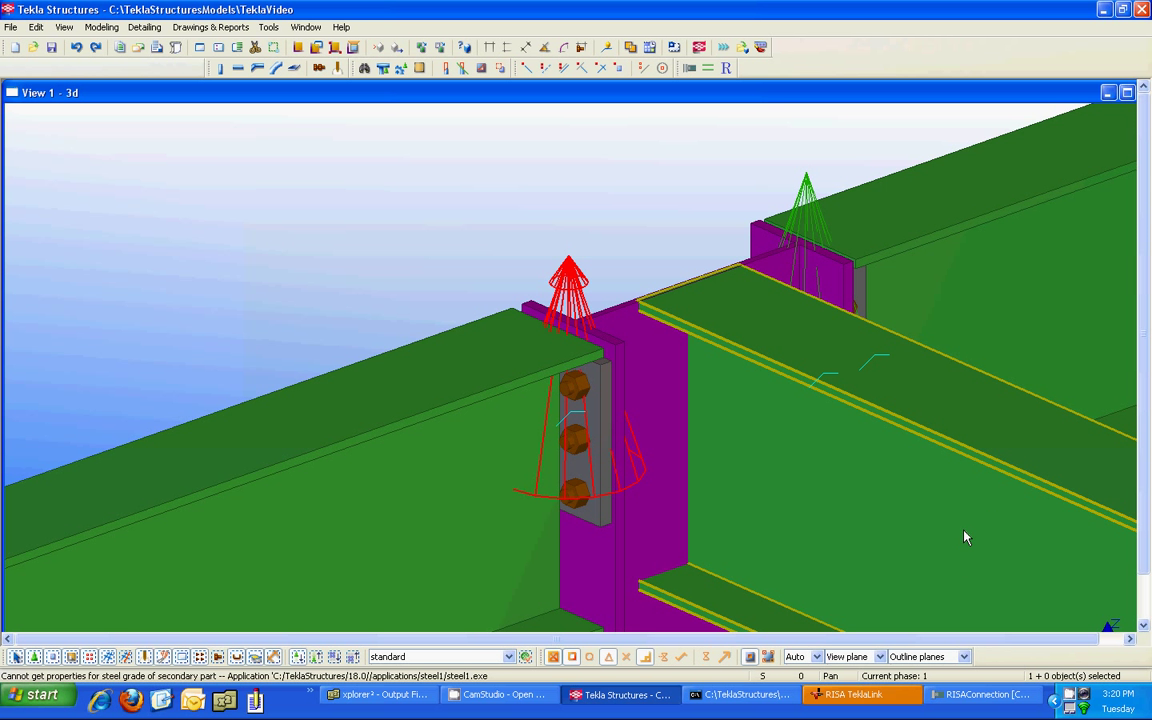
pyautogui.scroll(-5, 964, 537)
pyautogui.moveTo(836, 527); pyautogui.dragTo(621, 378, button='middle')
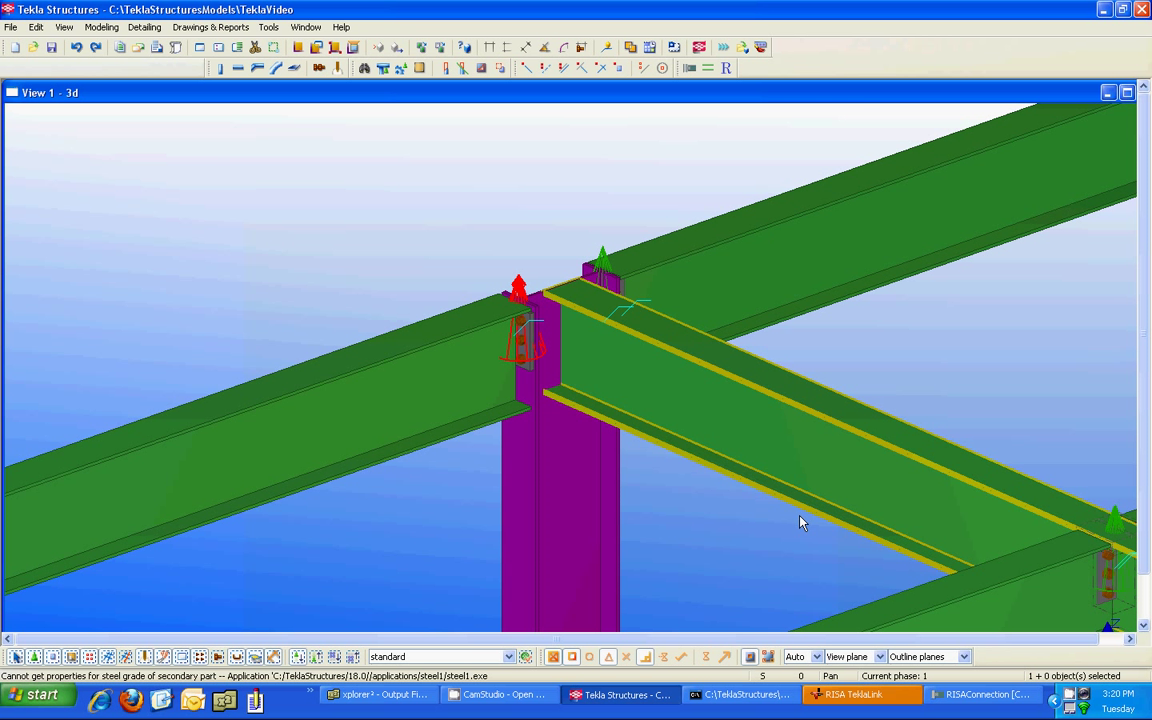
# Switch to RISA TeklaLink, review the limit state results of Connection 15189 in the Clip Angle group, and close TeklaLink
pyautogui.click(855, 700)
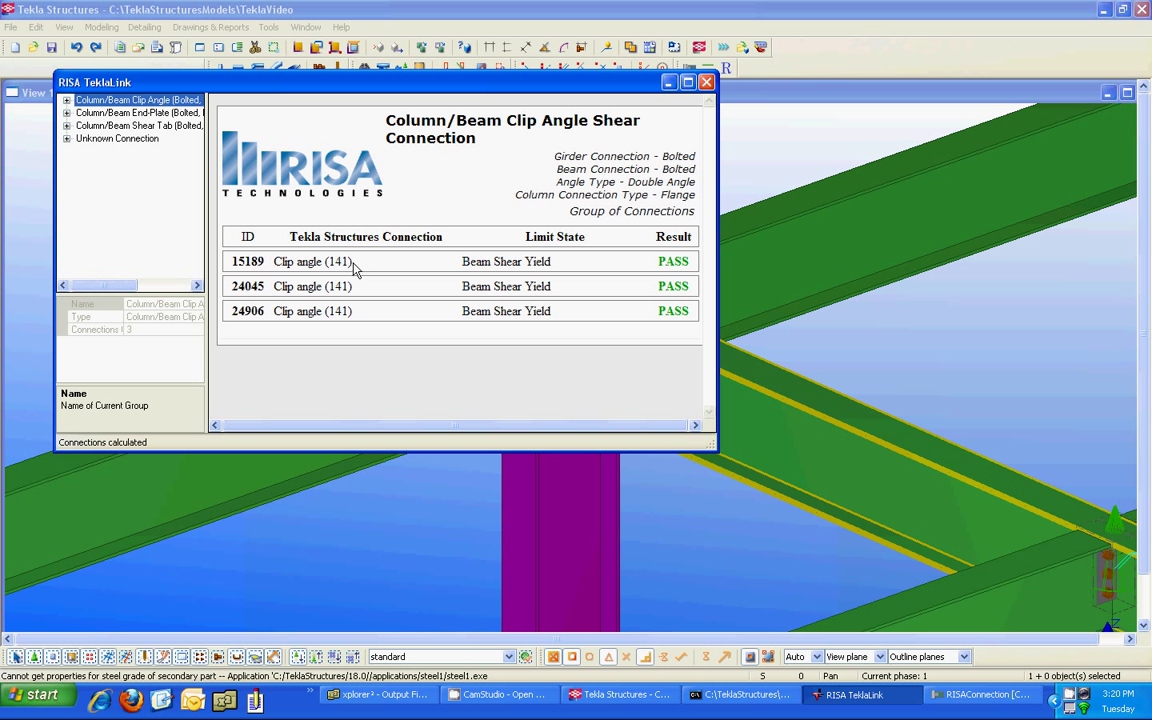
pyautogui.click(66, 100)
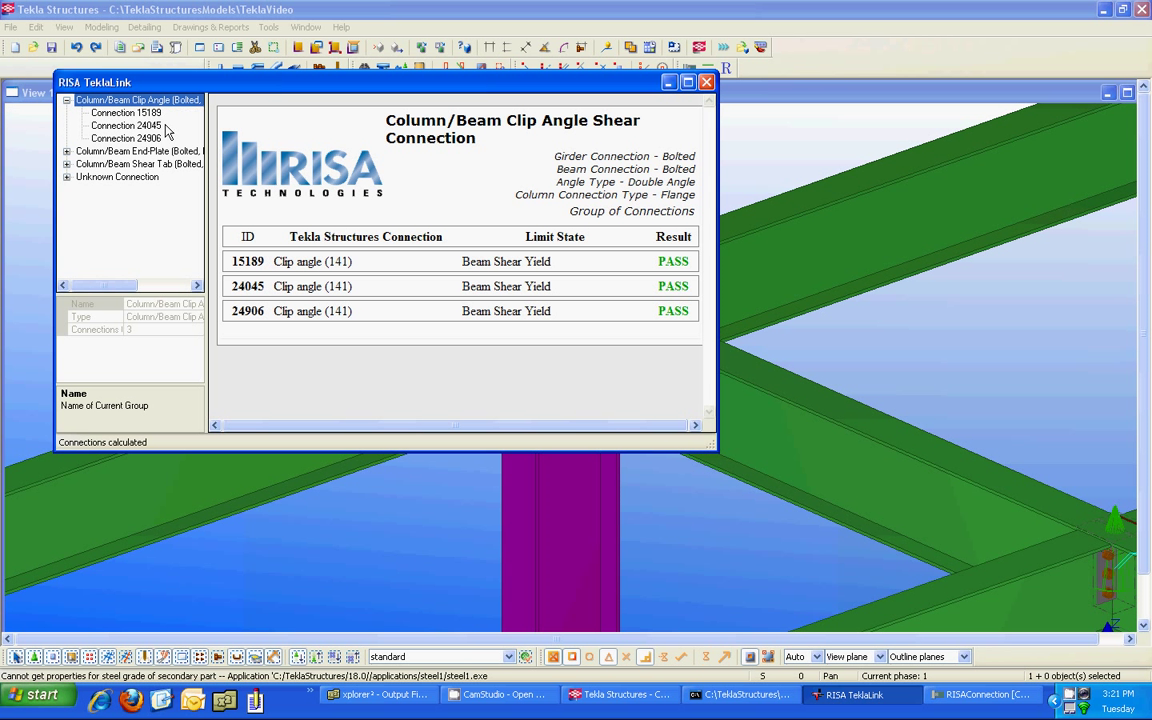
pyautogui.click(128, 113)
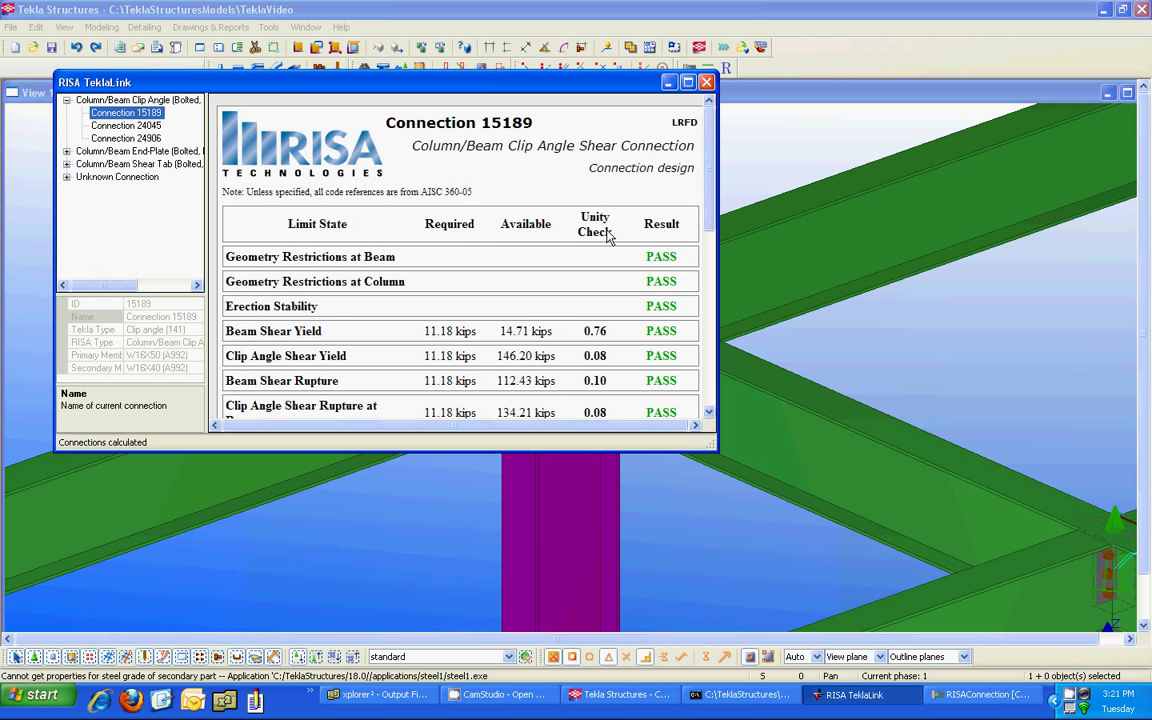
pyautogui.click(708, 215)
pyautogui.moveTo(708, 215)
pyautogui.mouseDown()
pyautogui.moveTo(715, 390)
pyautogui.moveTo(716, 196)
pyautogui.mouseUp()
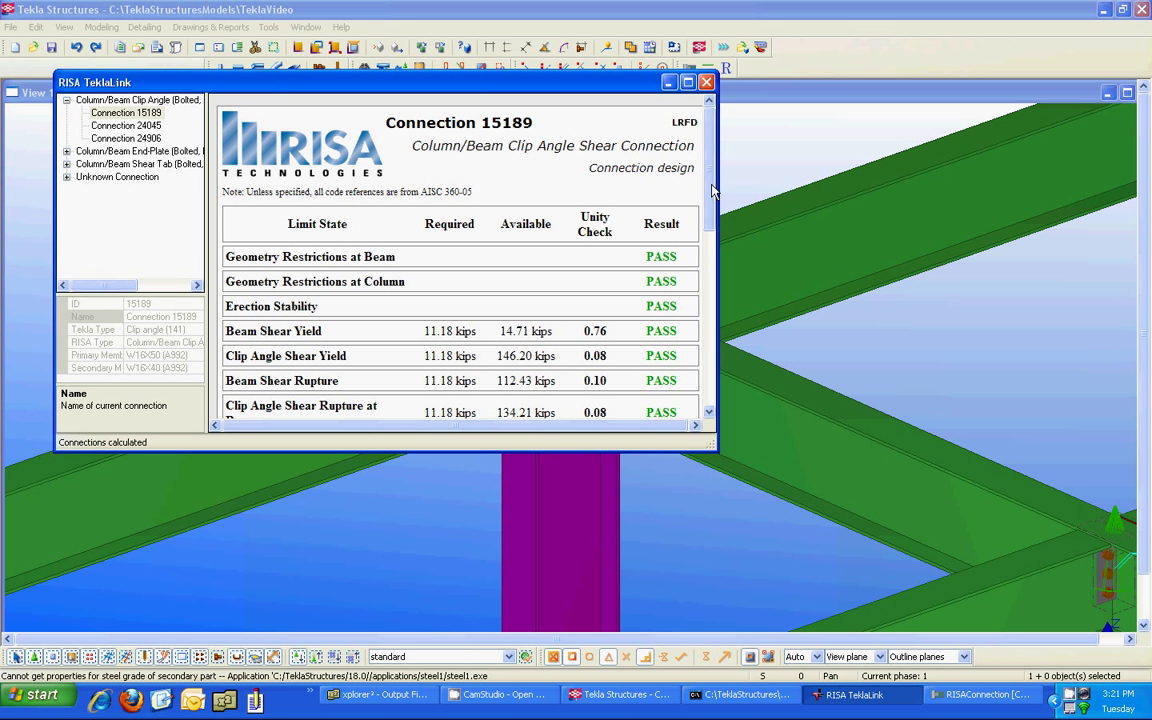
pyautogui.hotkey('alt', 'F4')
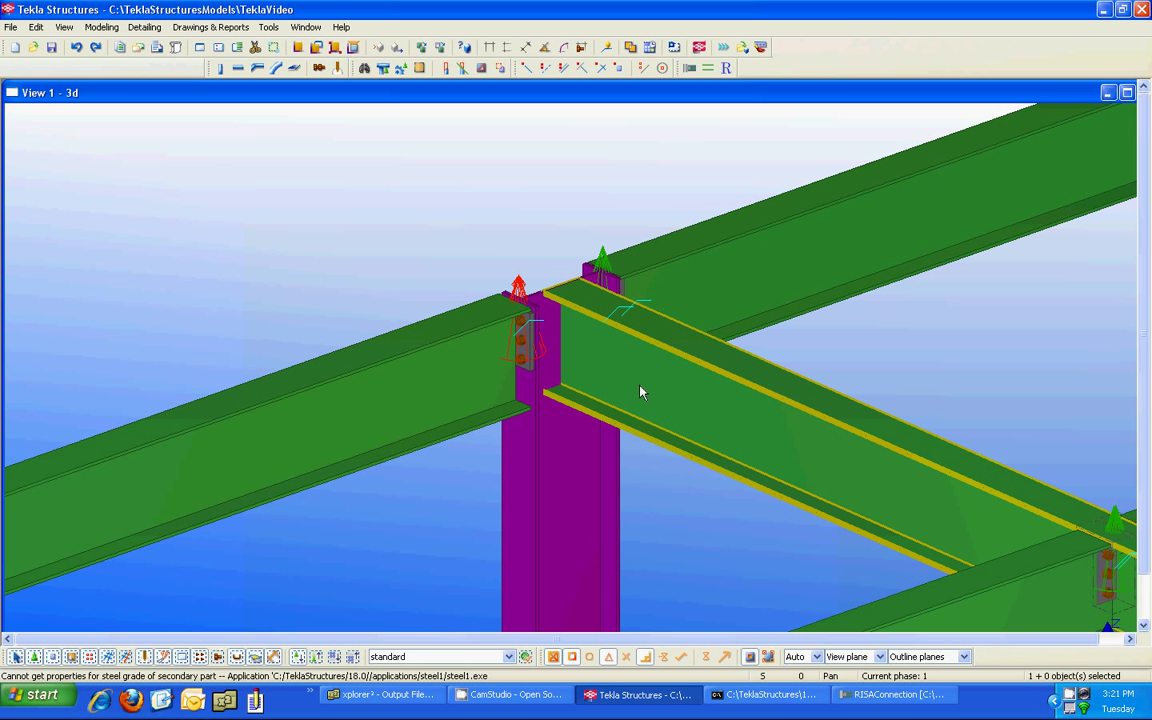
pyautogui.scroll(-2, 640, 420)
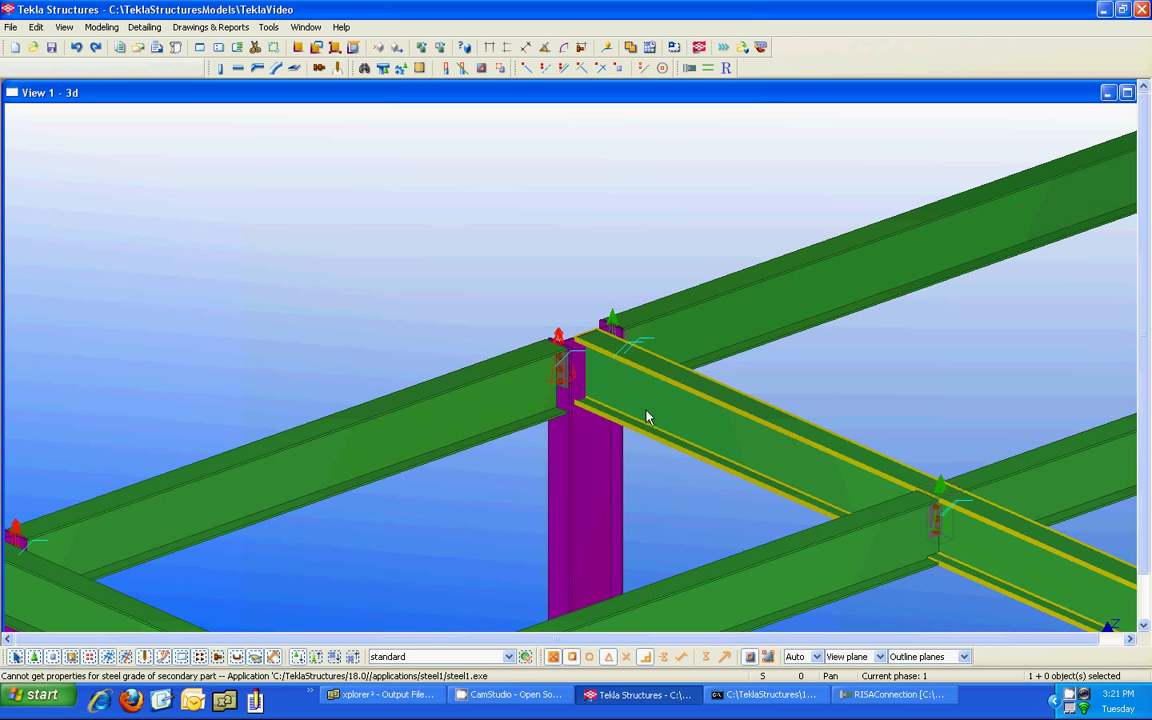